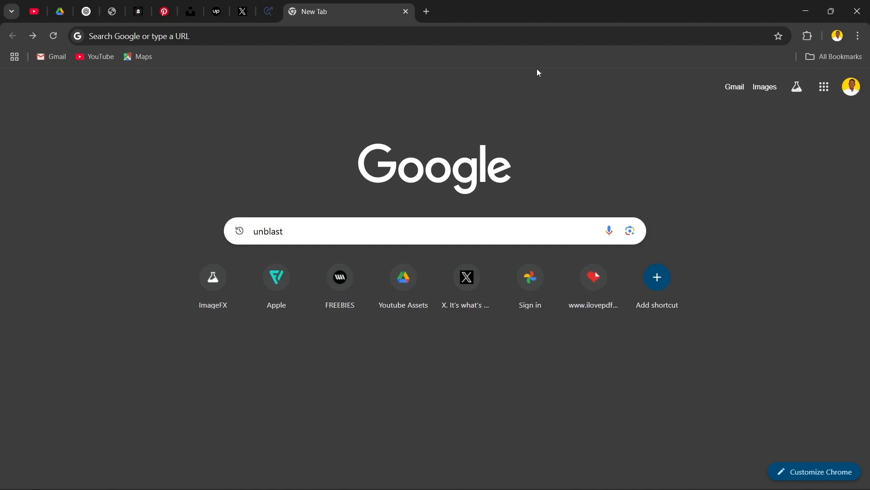
Step: Search Google for "unblast" and open the Unblast website from the results
click(312, 226)
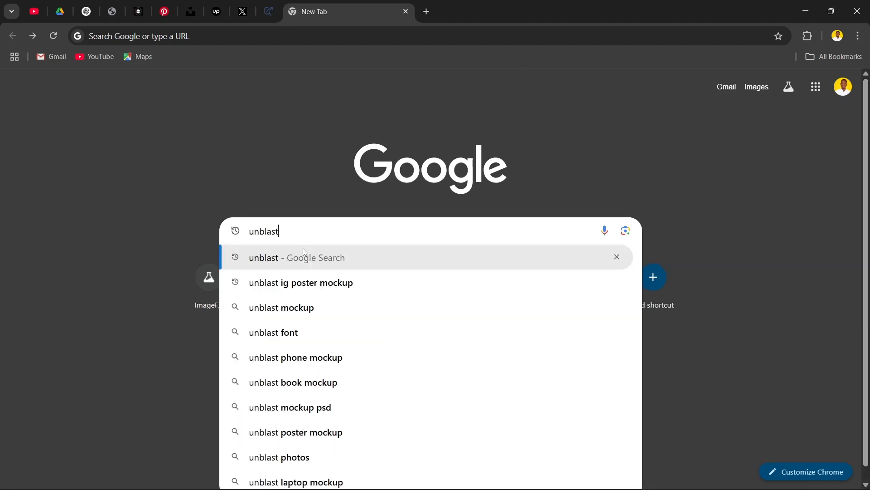
click(270, 260)
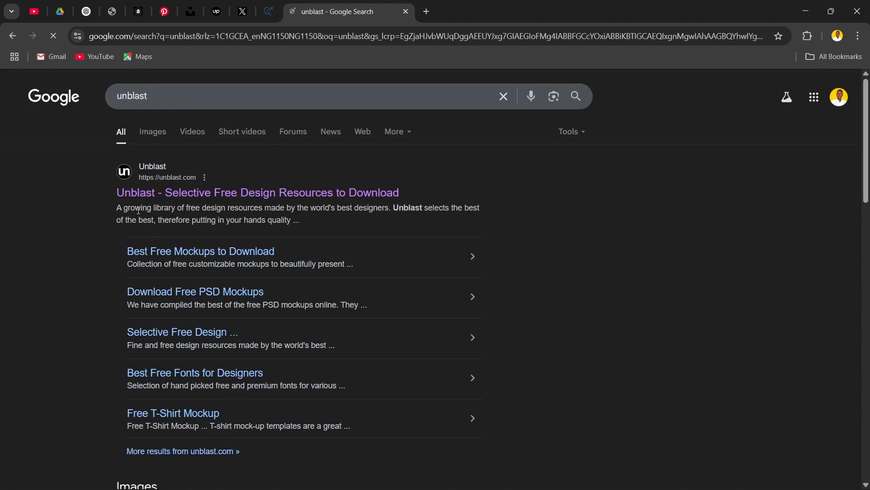
click(190, 194)
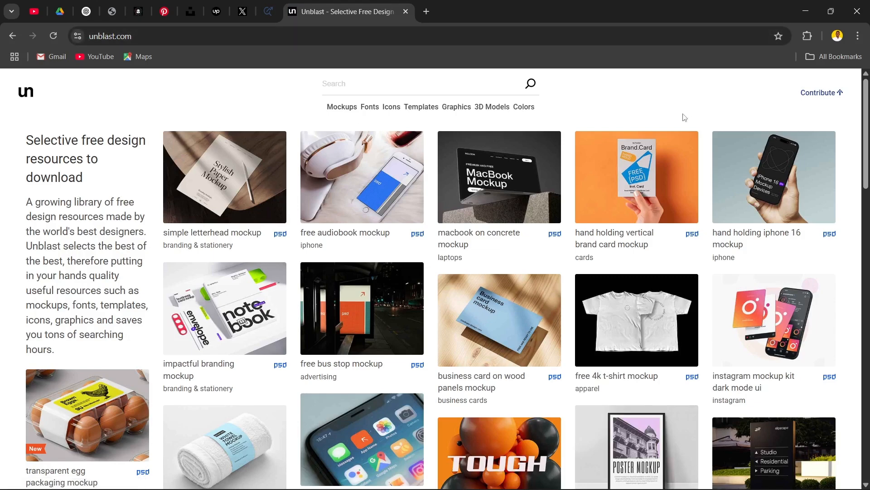
Step: Look through the free mockups and fonts listed on the Unblast home page
scroll(683, 121, down, 3)
scroll(634, 183, down, 5)
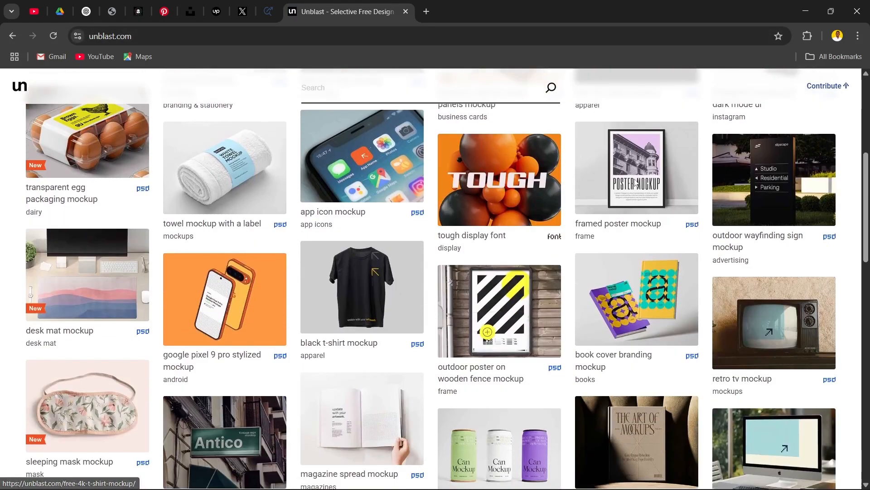
scroll(635, 183, down, 4)
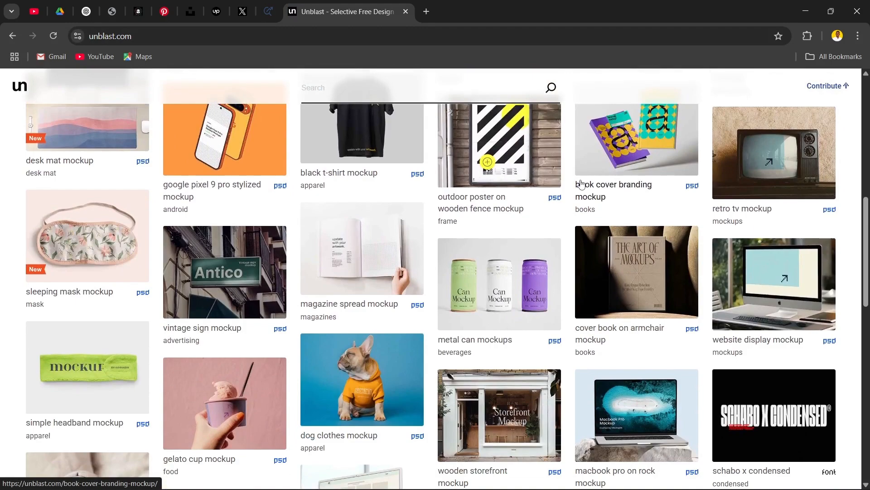
scroll(581, 184, down, 6)
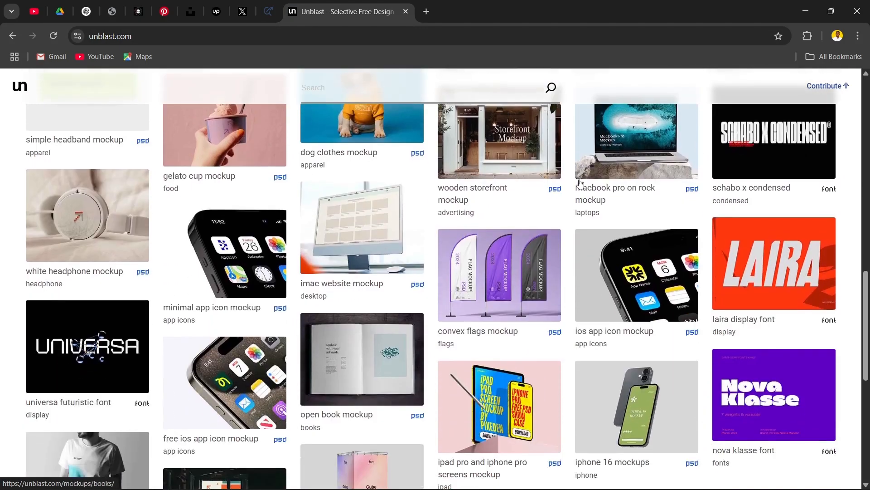
scroll(580, 183, down, 6)
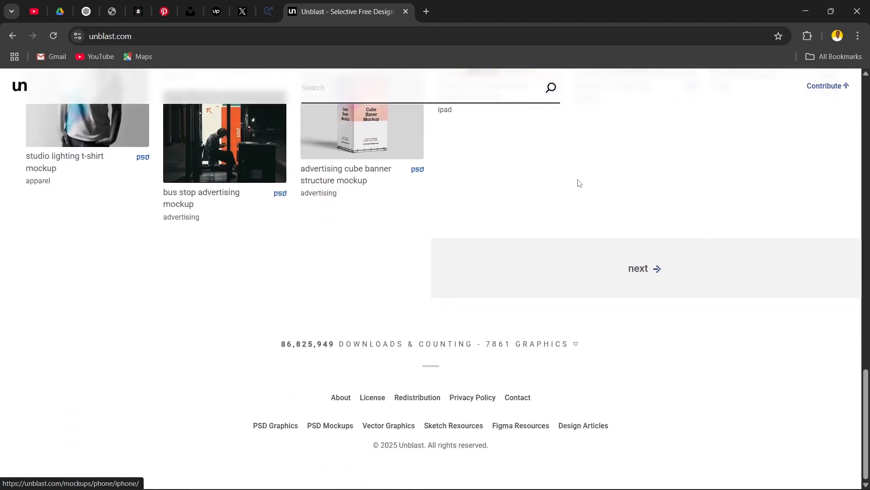
scroll(578, 184, up, 8)
scroll(579, 183, down, 5)
scroll(578, 183, up, 12)
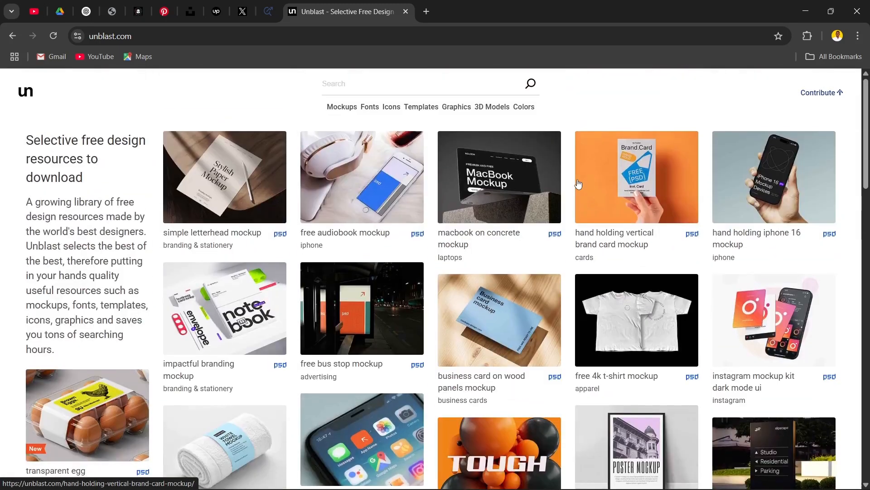
Step: Search Unblast for "business card" and look through the resulting mockups
click(335, 83)
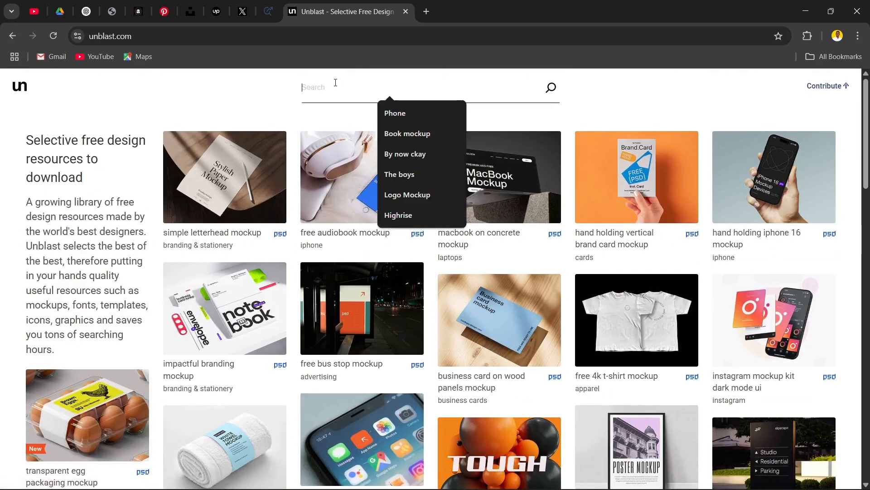
text(business card)
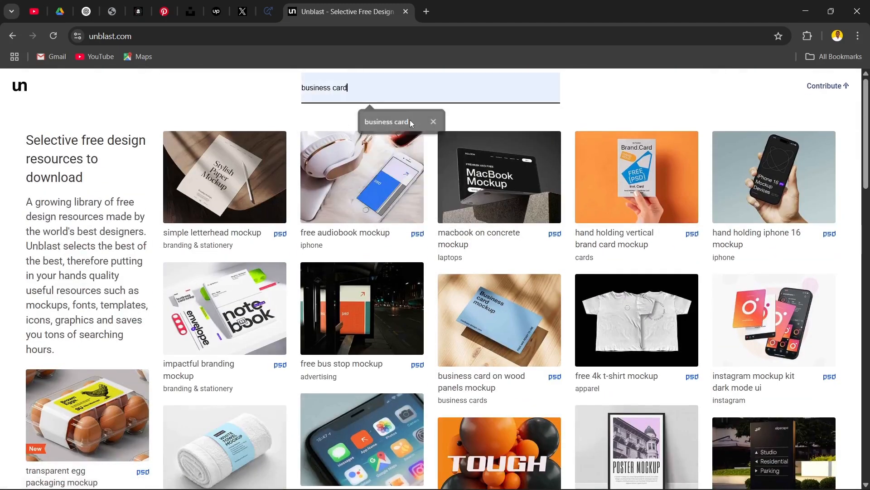
click(410, 120)
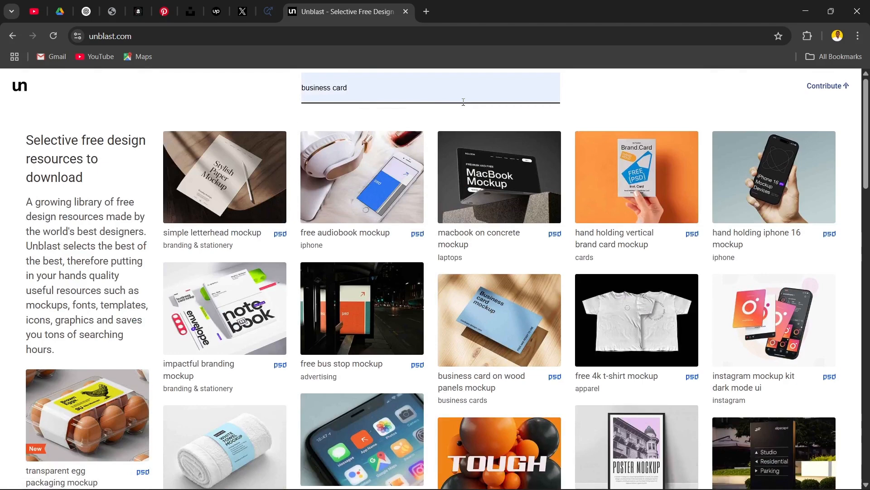
key(Return)
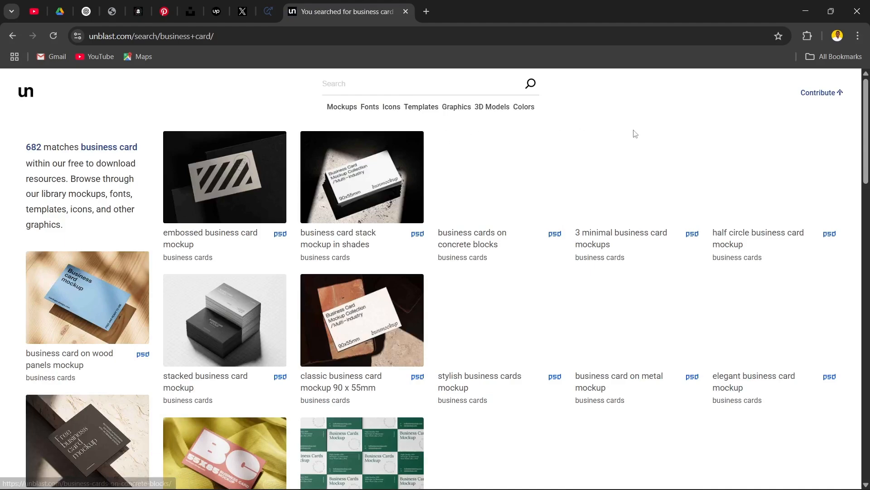
scroll(666, 170, down, 8)
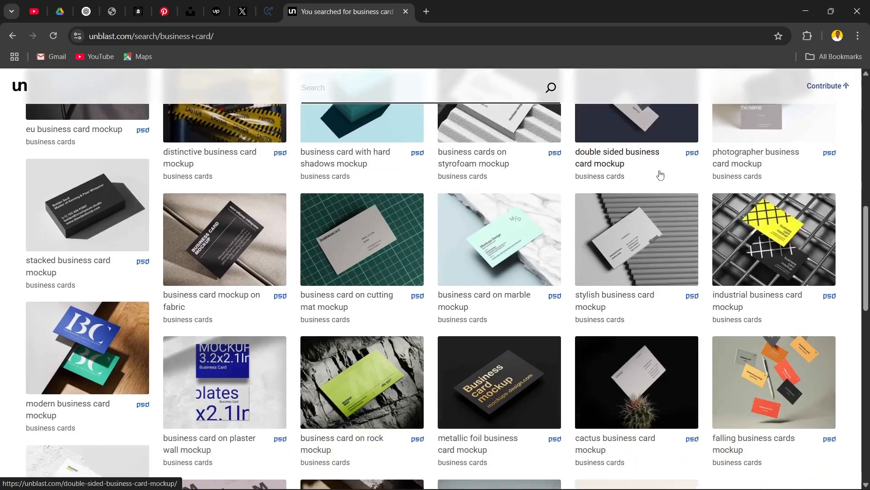
scroll(355, 202, down, 4)
Step: Search Unblast for "magazine" and look through the resulting mockups
click(313, 91)
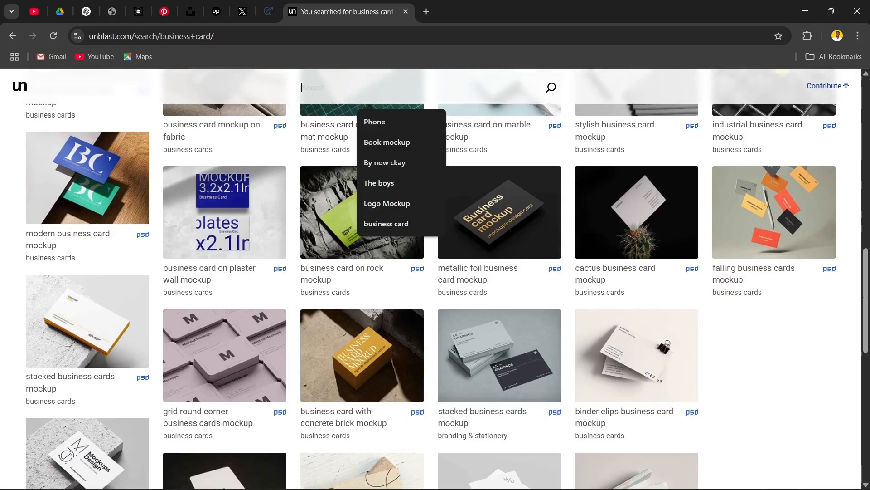
text(magazine)
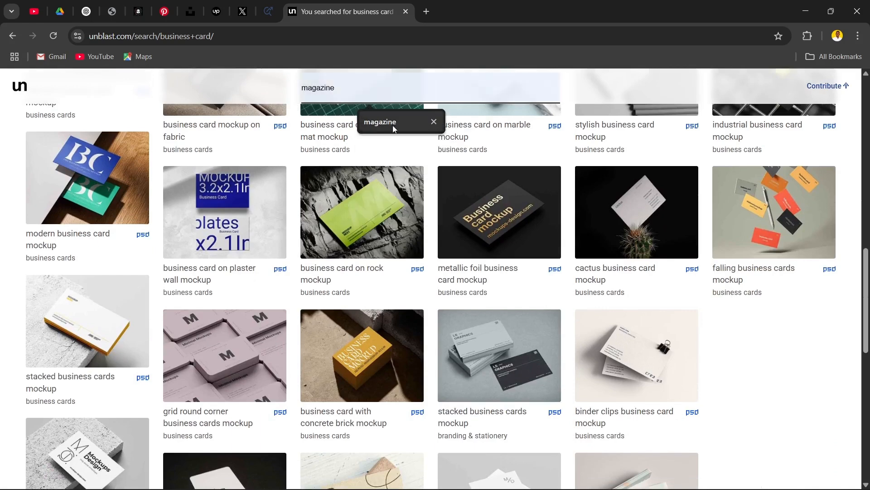
click(394, 122)
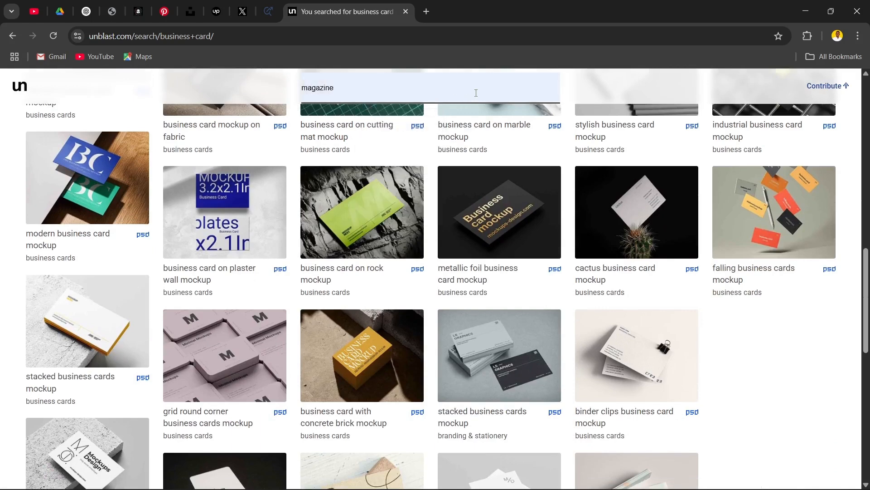
key(Return)
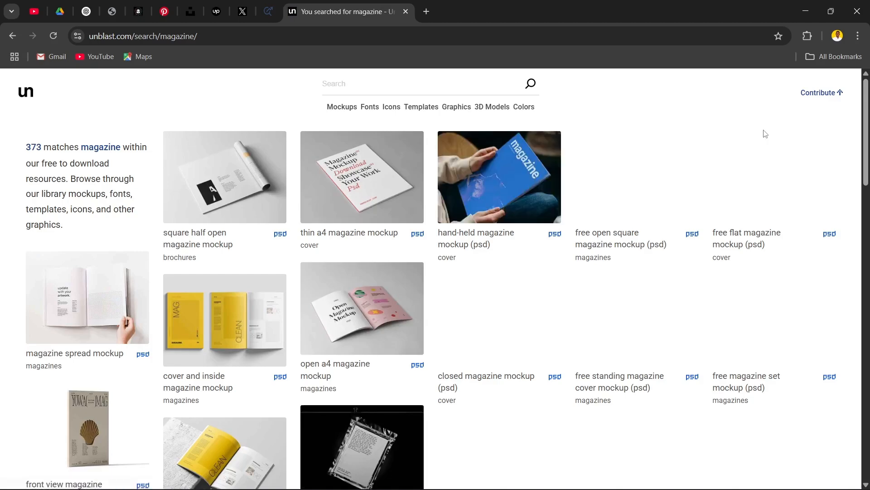
scroll(692, 141, down, 10)
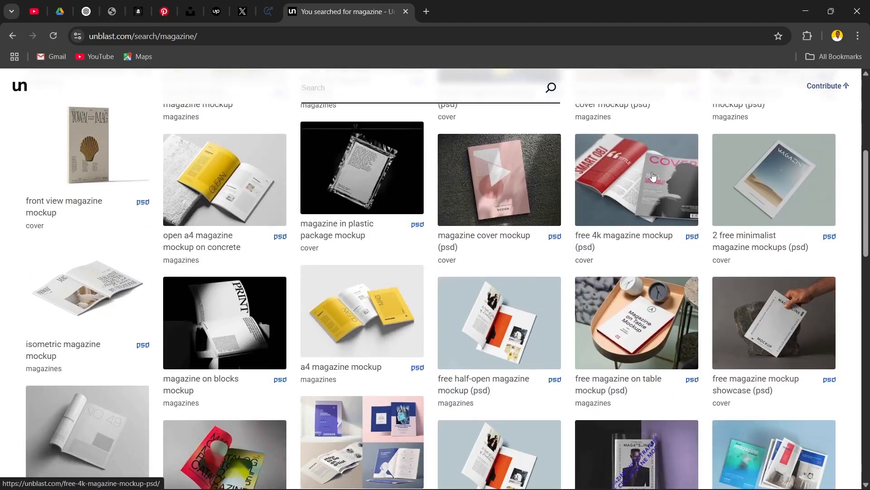
scroll(530, 175, down, 8)
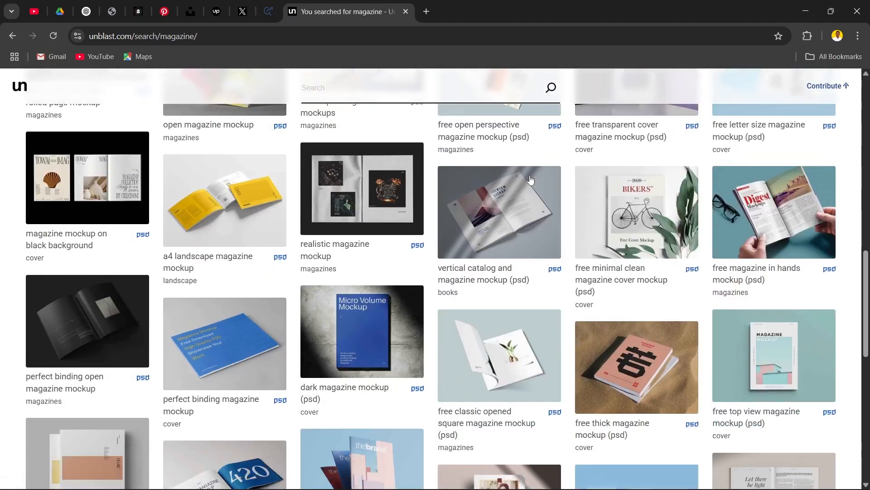
scroll(530, 179, down, 4)
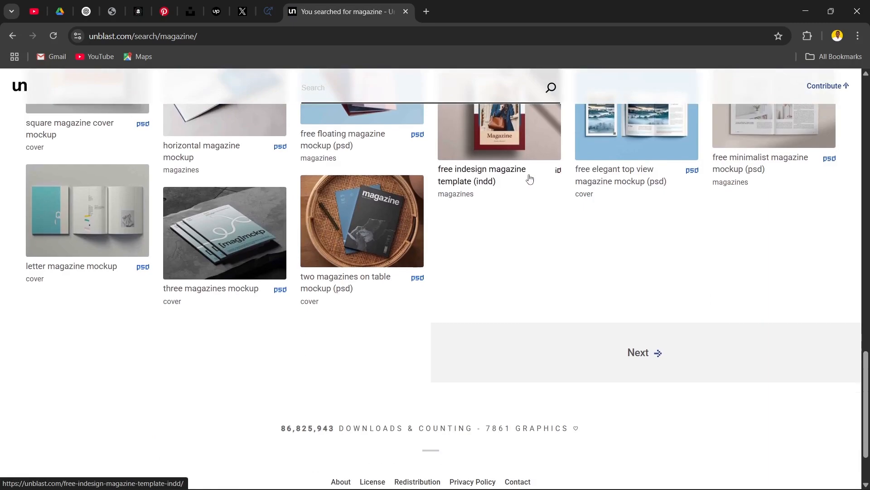
scroll(530, 178, up, 10)
scroll(529, 178, up, 10)
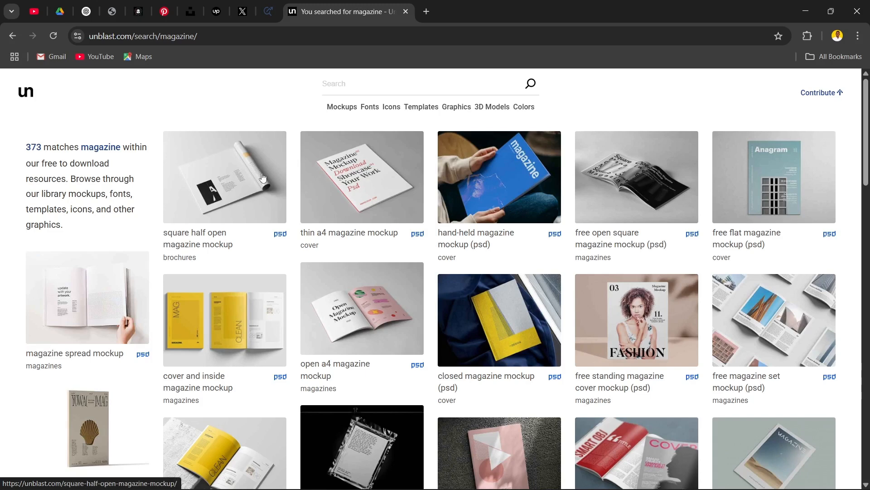
Step: Open the Square Half Open Magazine Mockup and follow its download links to the Graphicpear page
click(195, 170)
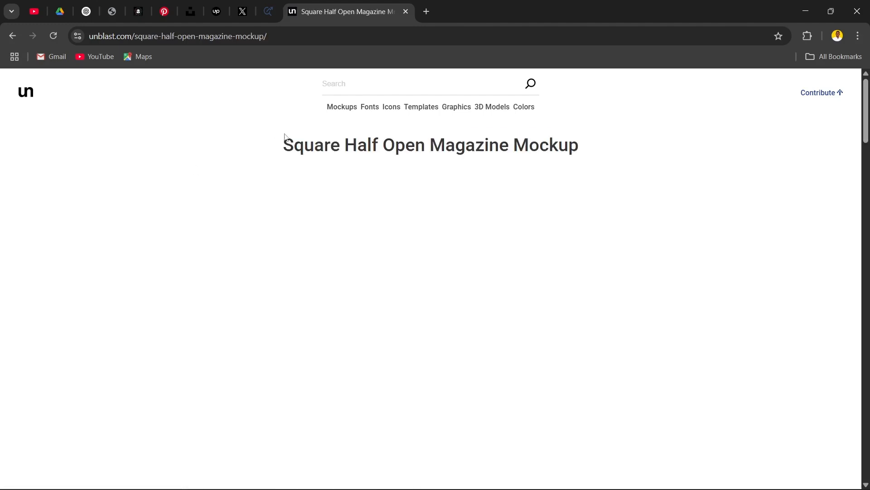
scroll(299, 163, down, 15)
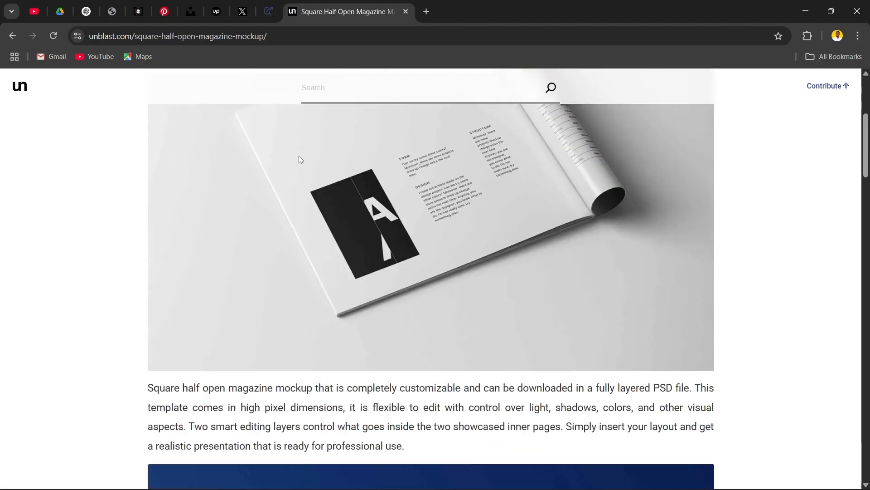
scroll(306, 166, down, 10)
scroll(305, 167, up, 3)
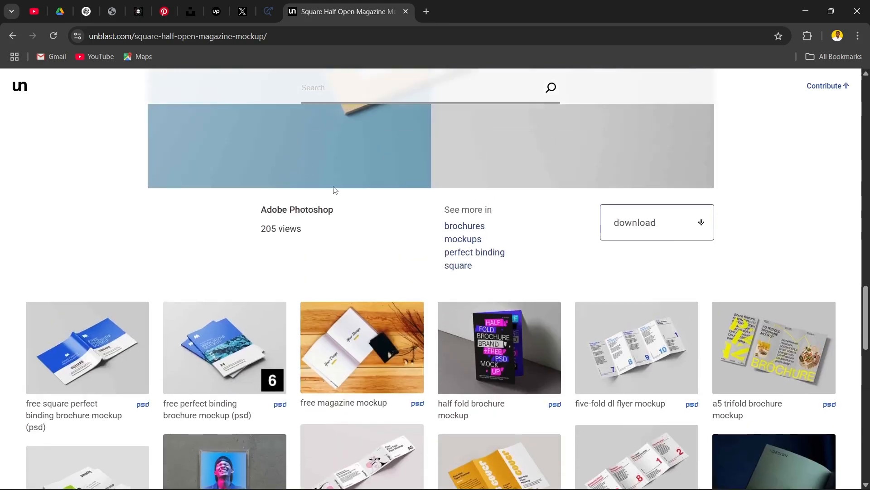
click(627, 226)
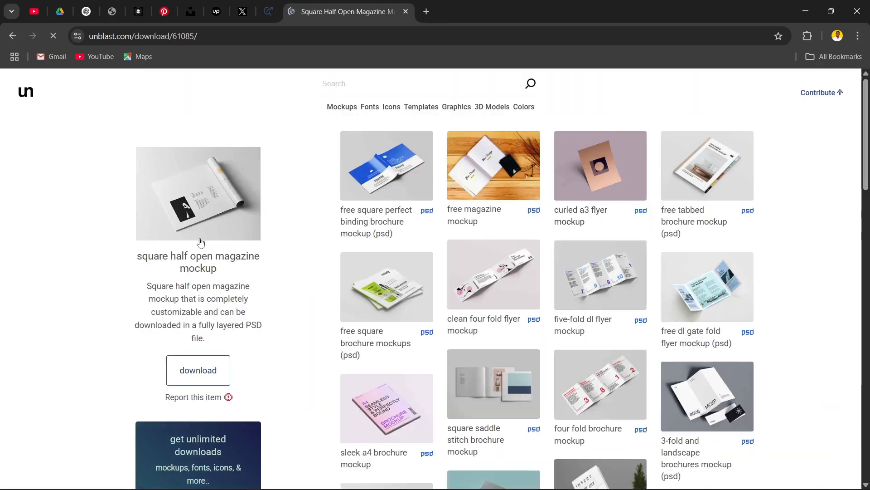
scroll(187, 198, down, 2)
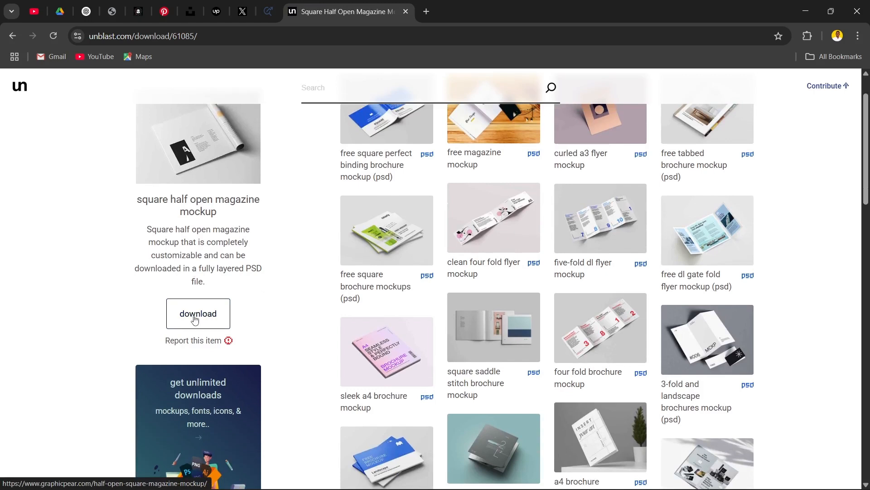
click(196, 323)
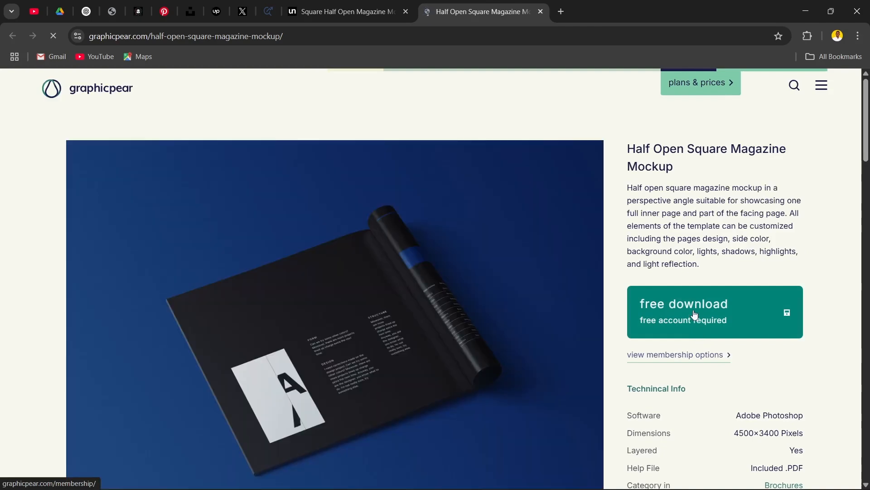
Step: Request the free download on Graphicpear, review the membership plans, and close the Graphicpear tab to return to Unblast
click(696, 314)
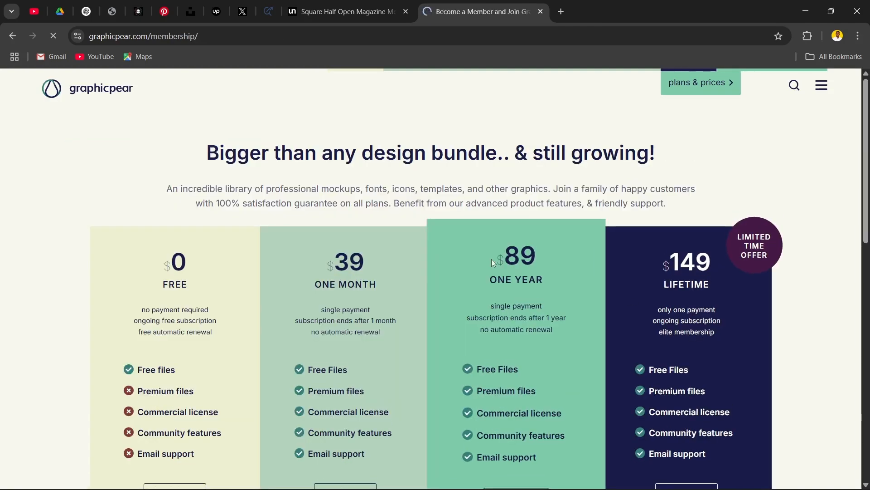
scroll(492, 260, down, 7)
scroll(490, 271, up, 7)
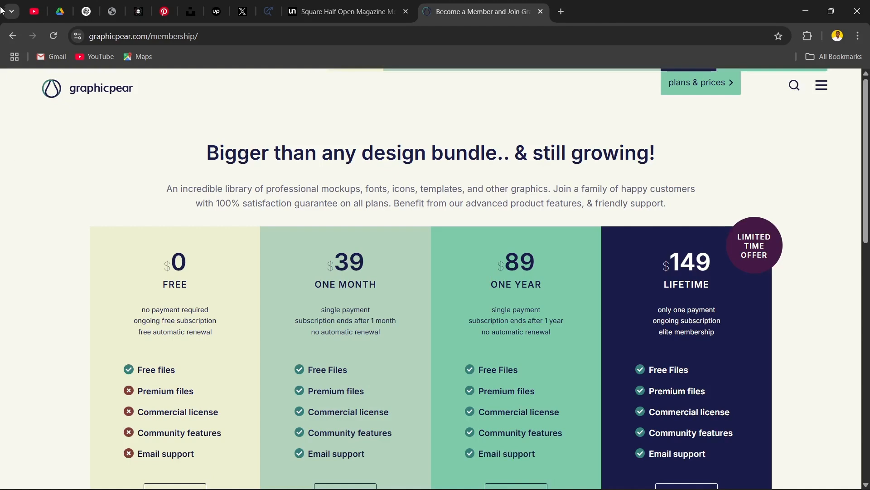
click(12, 36)
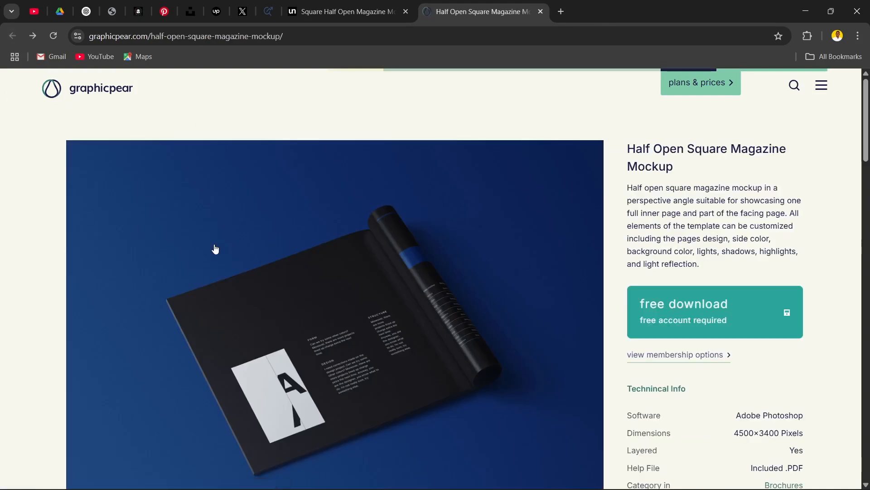
click(342, 9)
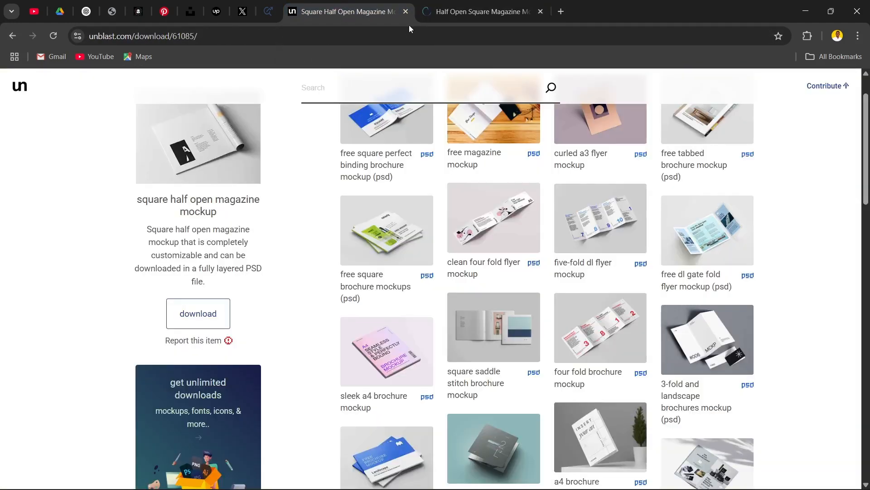
click(541, 11)
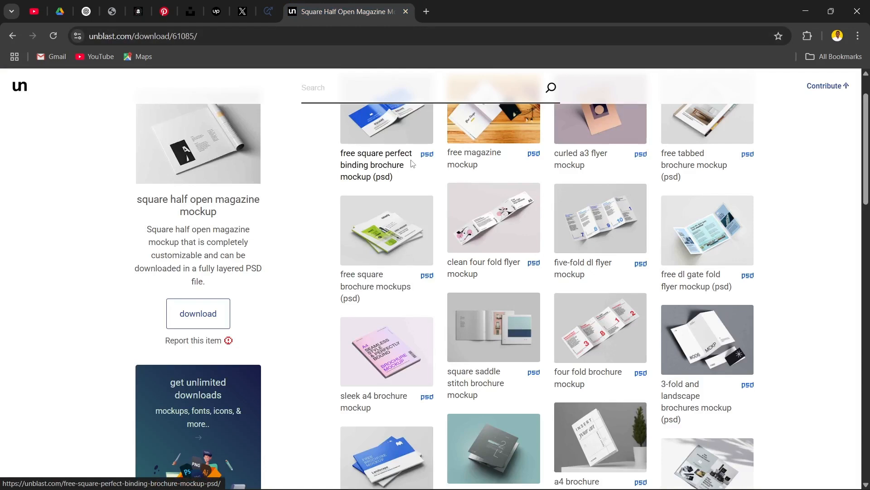
Step: Switch to Photoshop, start opening a file, and browse to the Mockups folder inside Pictures > Assets
key(alt+Tab)
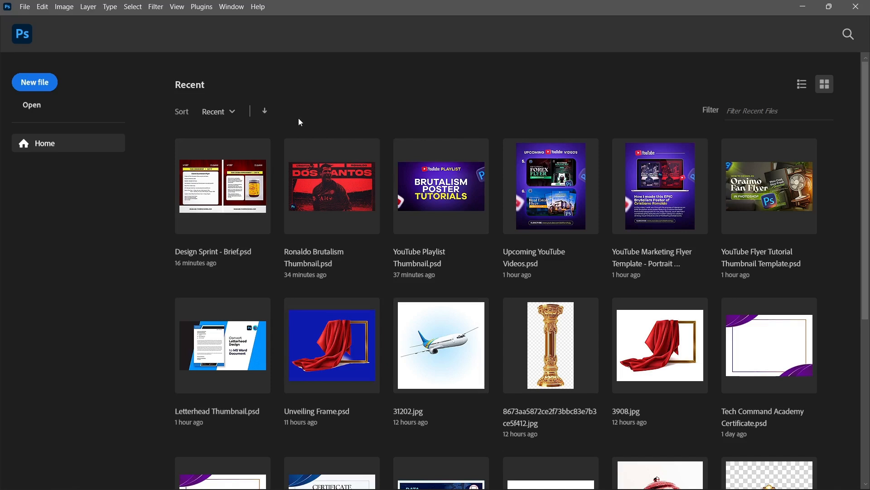
click(32, 106)
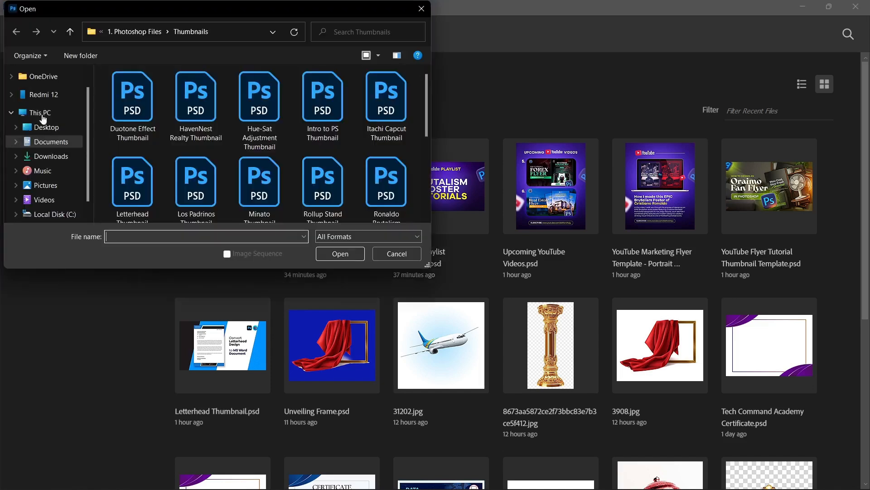
click(53, 186)
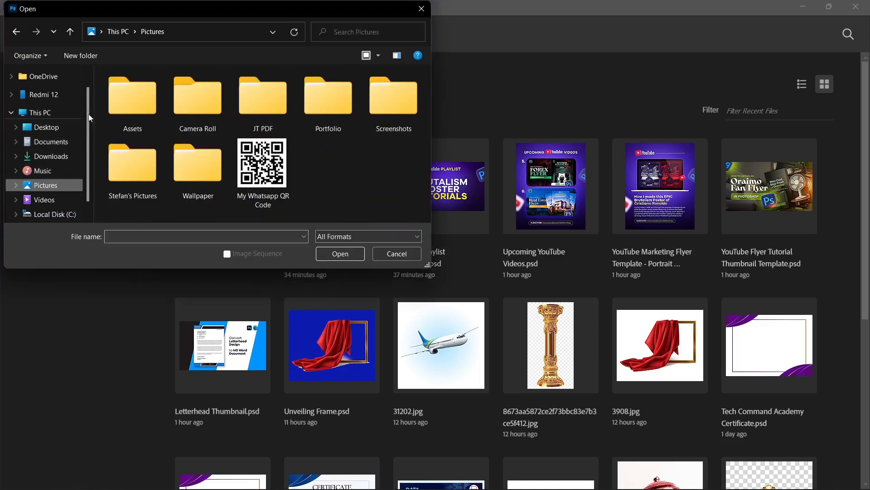
double_click(122, 102)
scroll(330, 164, down, 2)
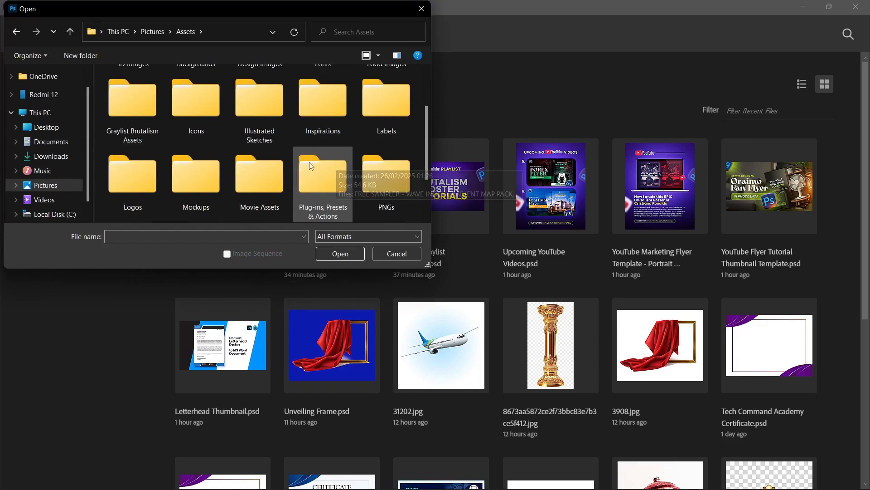
double_click(176, 159)
scroll(298, 146, down, 5)
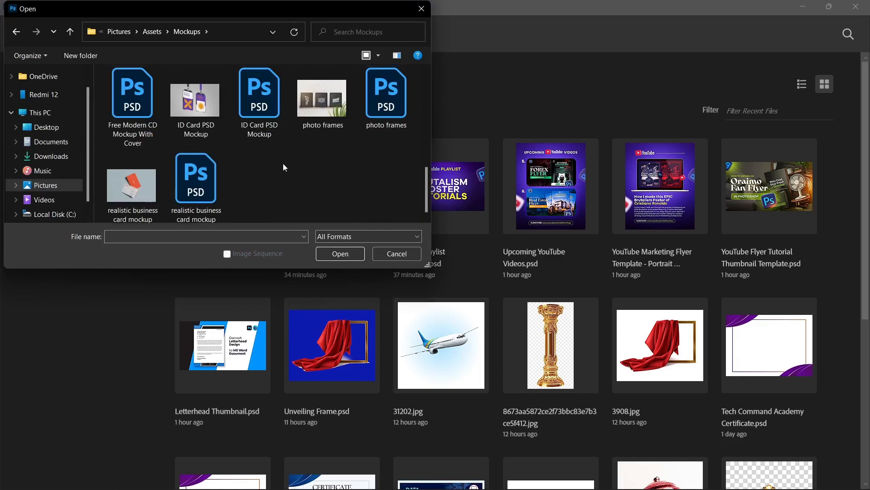
scroll(285, 168, up, 5)
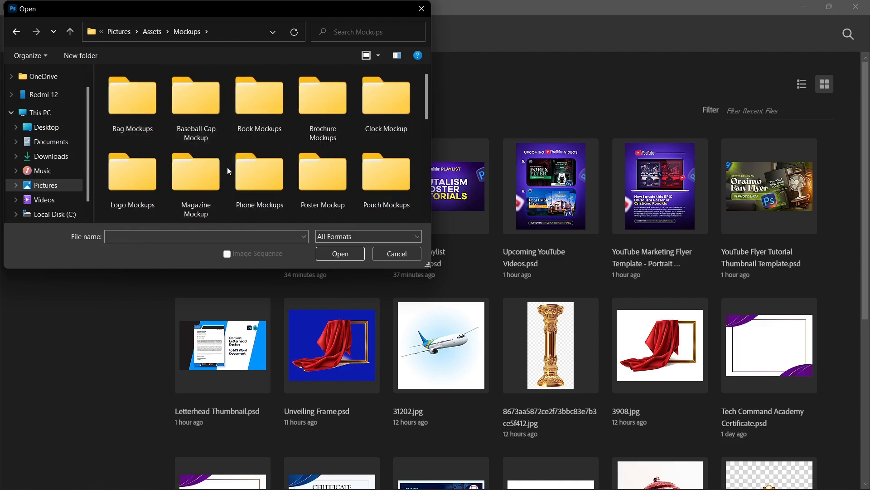
Step: Open the Sign Logo Mockup PSD from the Logo Mockups folder
double_click(108, 164)
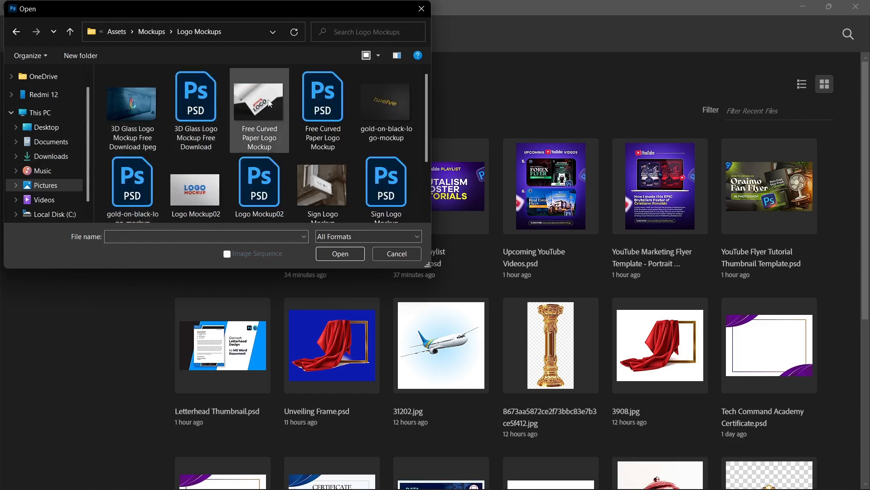
scroll(270, 103, down, 1)
click(379, 175)
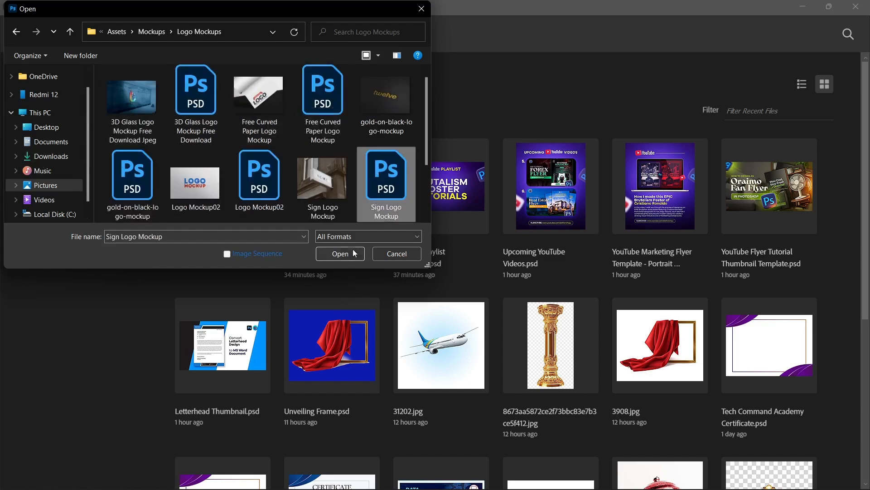
click(340, 253)
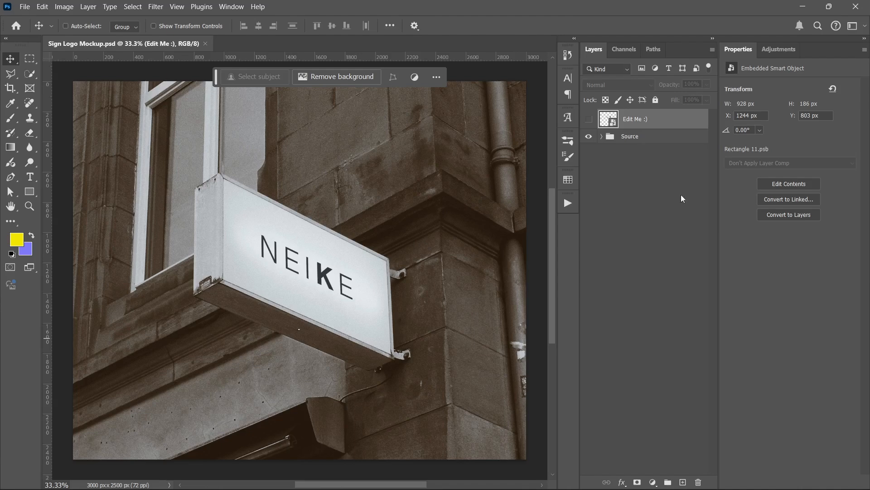
Step: Expand the Source group and toggle the Sign layer's visibility to check what it controls in the mockup
click(606, 137)
click(602, 137)
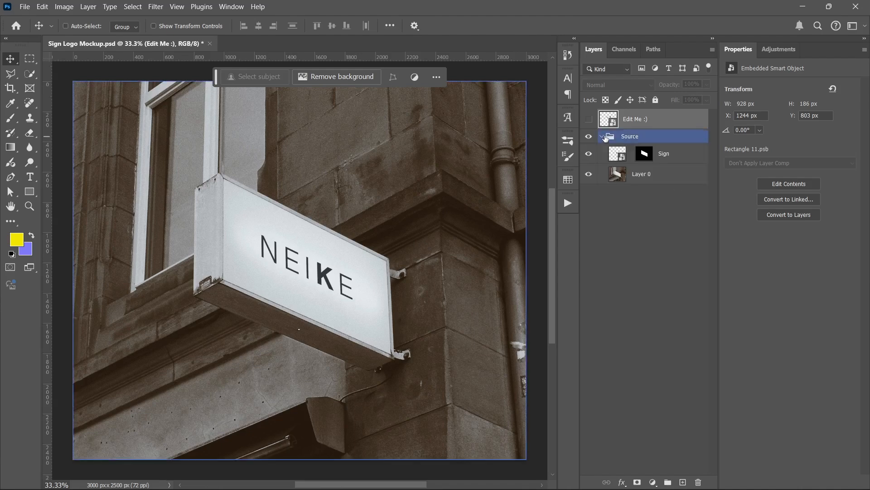
click(653, 222)
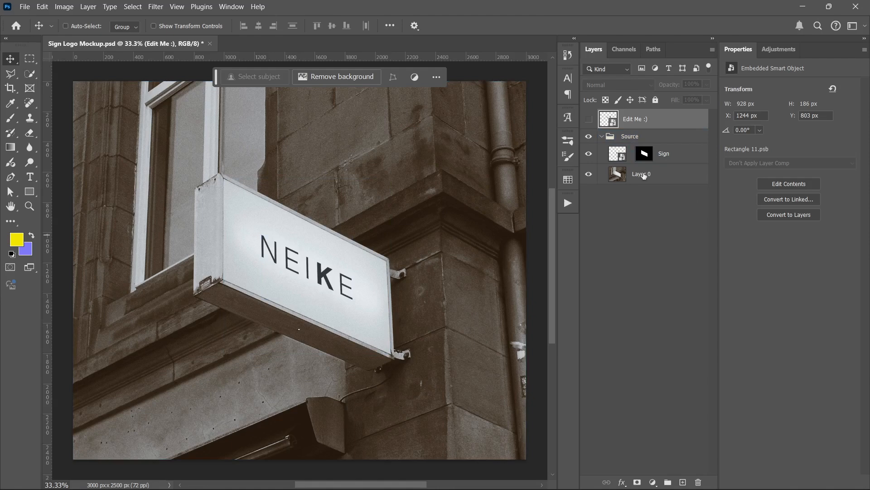
click(660, 156)
click(592, 156)
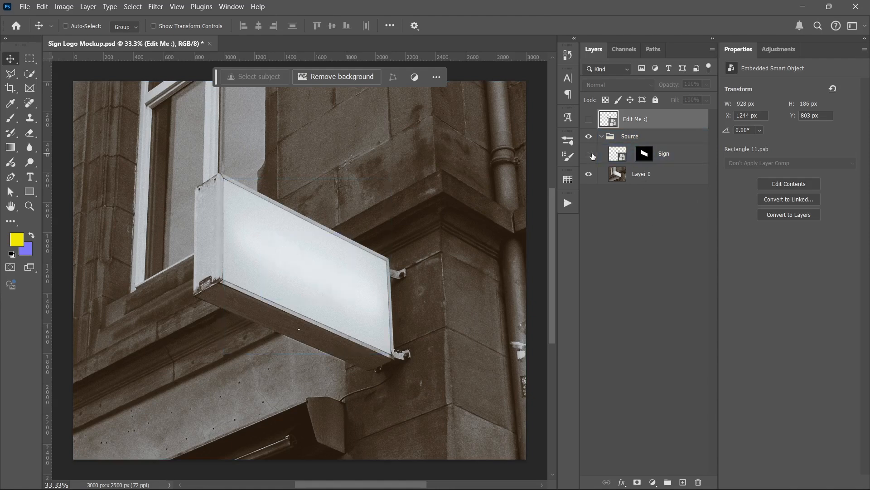
click(593, 155)
click(592, 155)
click(592, 154)
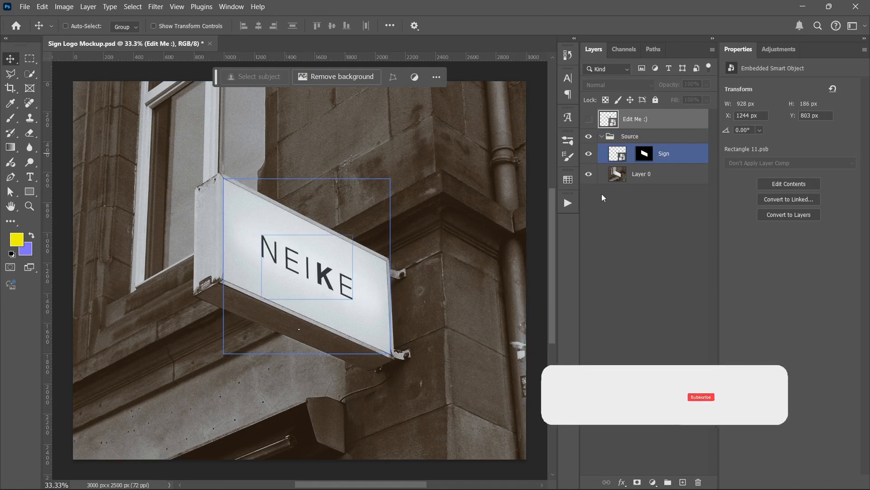
Step: Select the Sign layer and open its smart object contents for editing
click(658, 153)
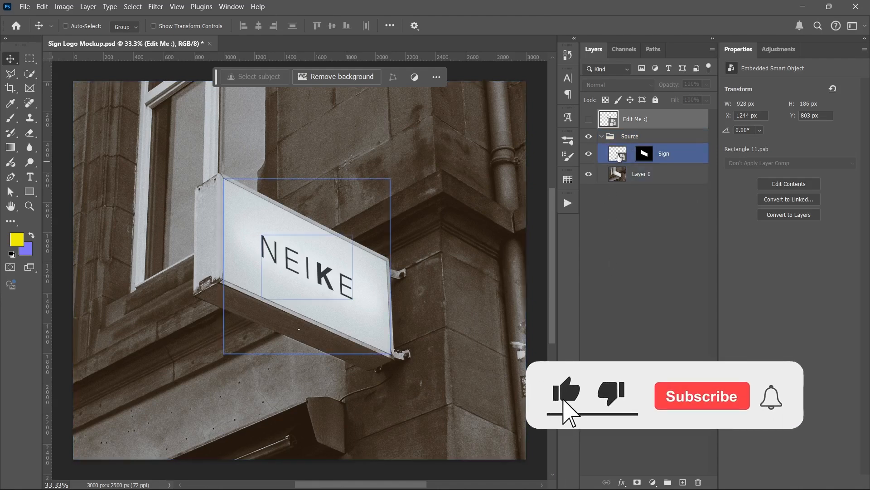
click(670, 152)
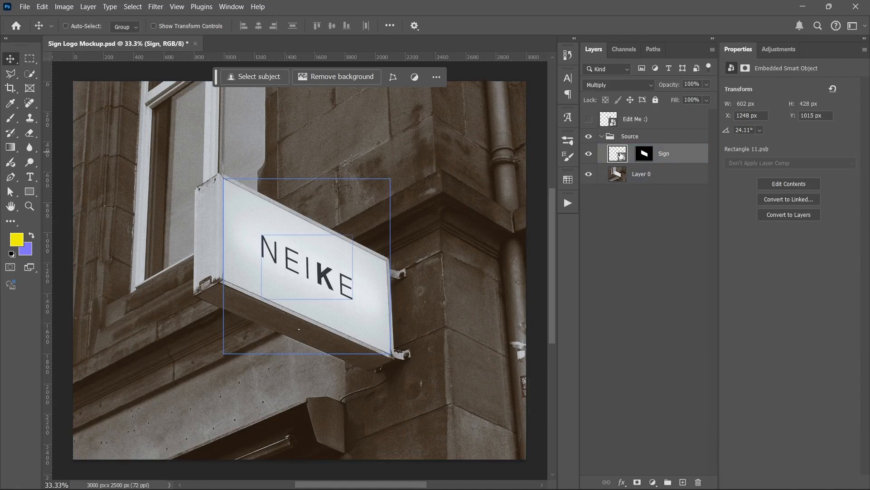
double_click(621, 155)
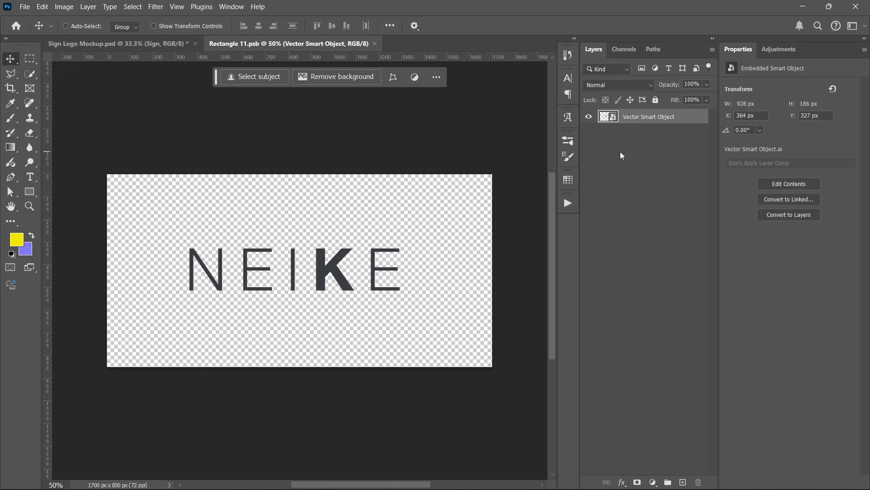
Step: In File Explorer, find AgroCore Logo_Artboard 6 under Documents > 2. Illustrator Files > 1. Illustrator Exports and select it
mouse_move(410, 484)
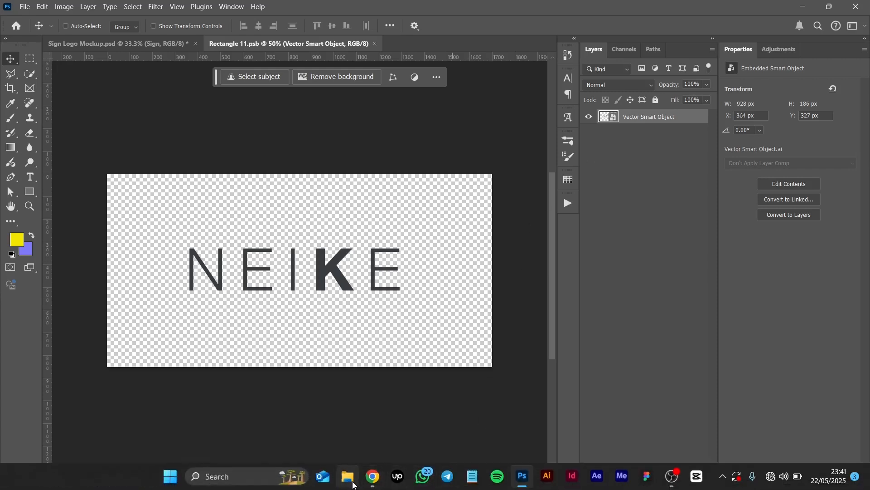
click(355, 482)
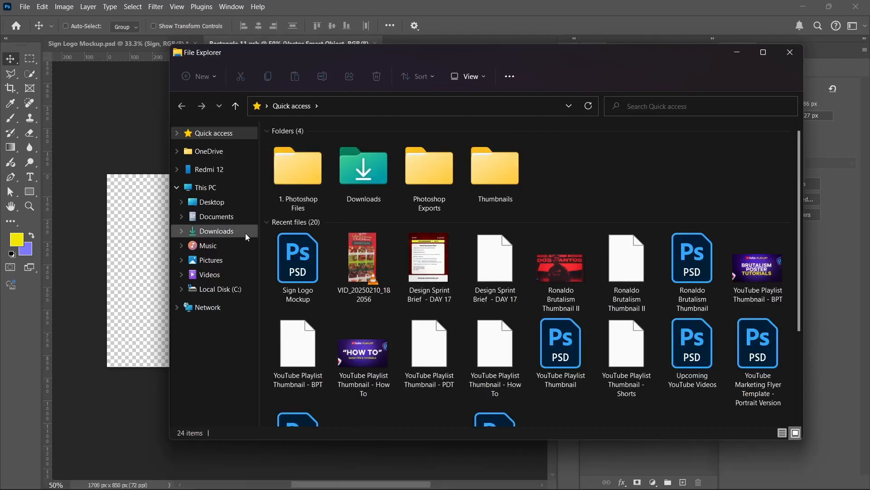
click(231, 216)
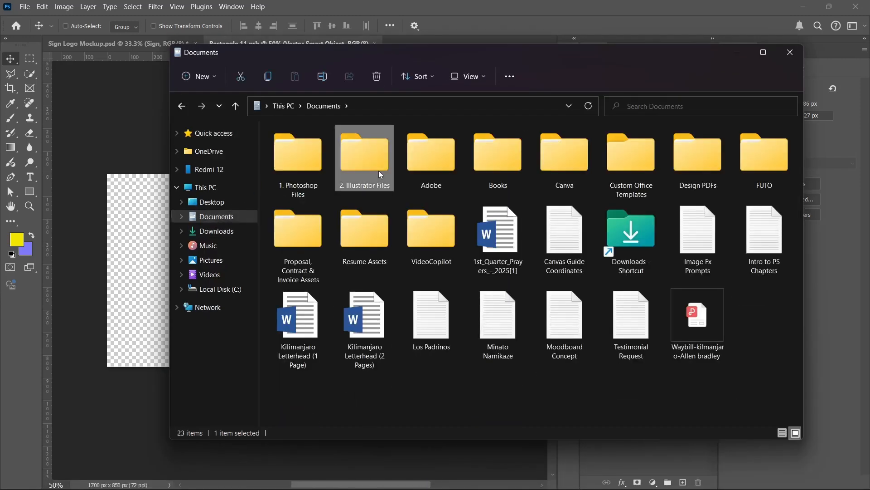
double_click(379, 172)
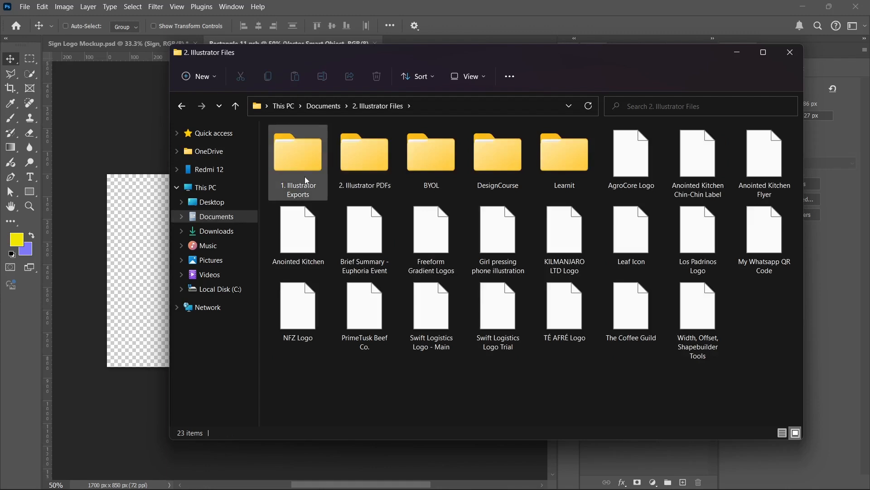
double_click(305, 176)
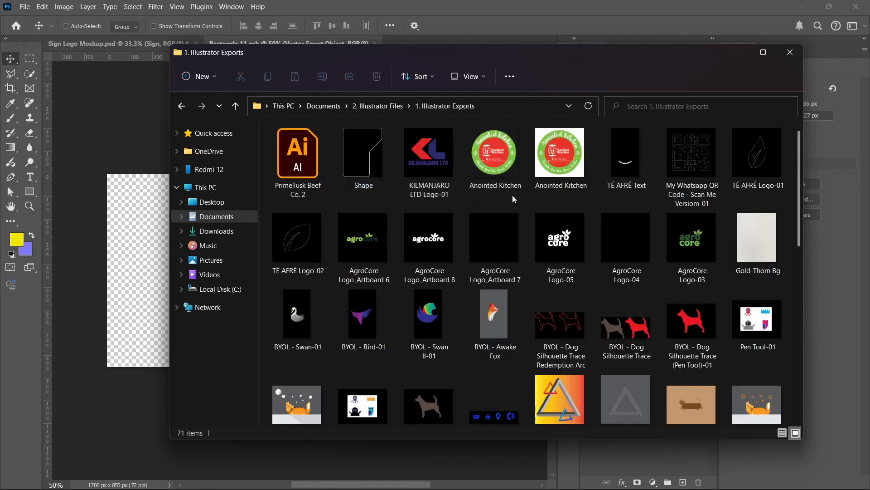
click(372, 237)
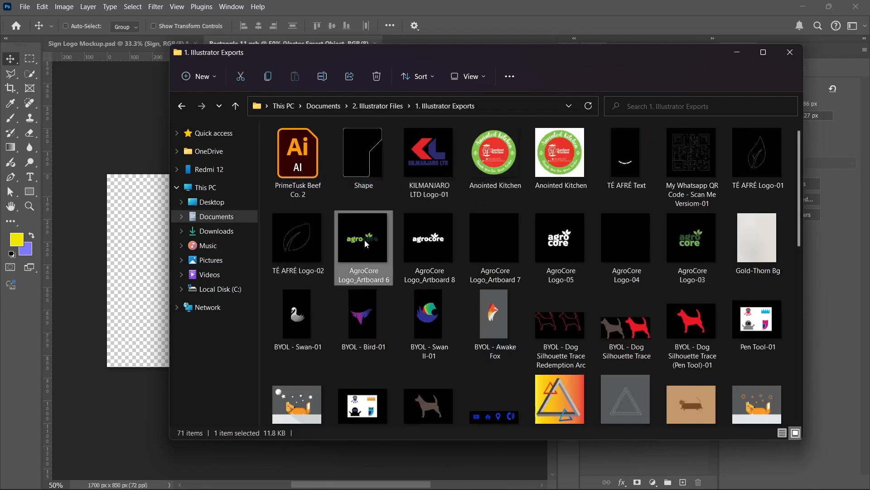
Step: Place AgroCore Logo_Artboard 6 in the smart object document and scale it to about 121%
drag(365, 239, 78, 202)
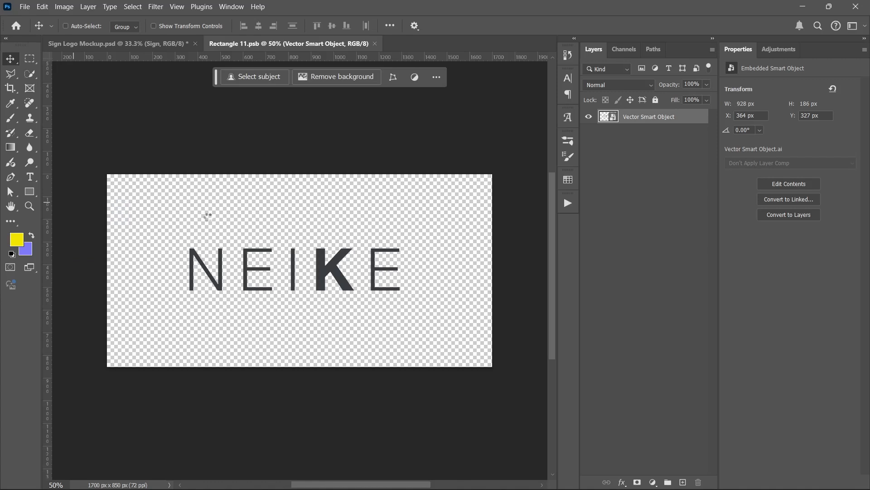
drag(222, 220, 323, 242)
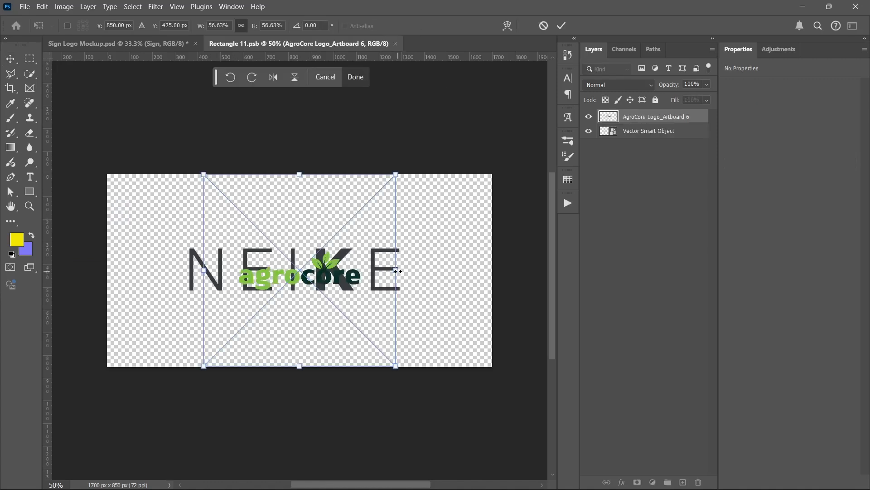
drag(397, 271, 505, 267)
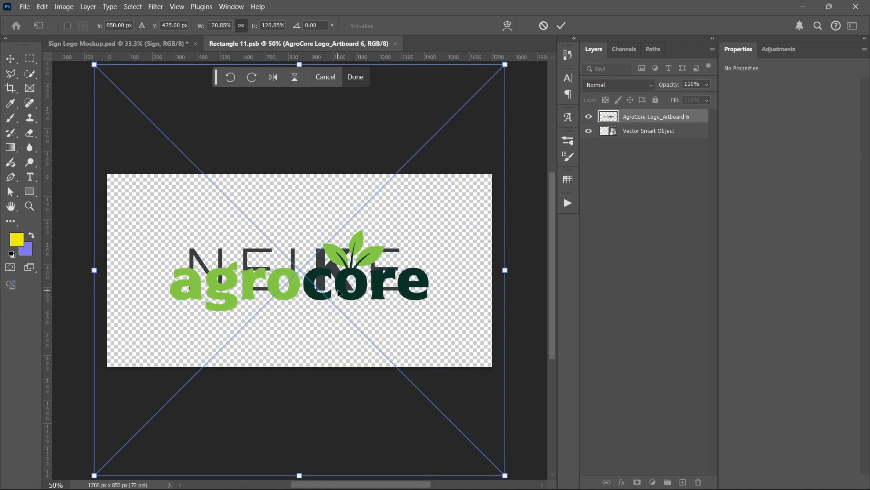
key(Return)
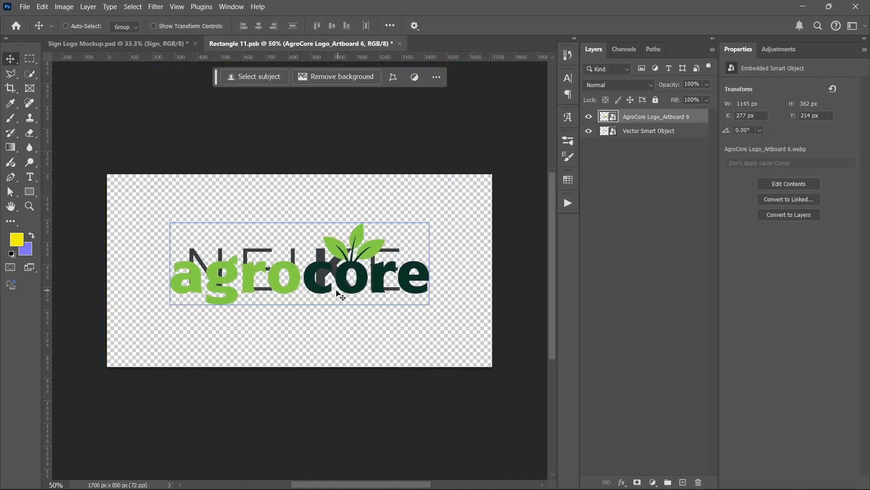
Step: Hide the original Vector Smart Object layer, and save and close the smart object document to update the sign
click(588, 131)
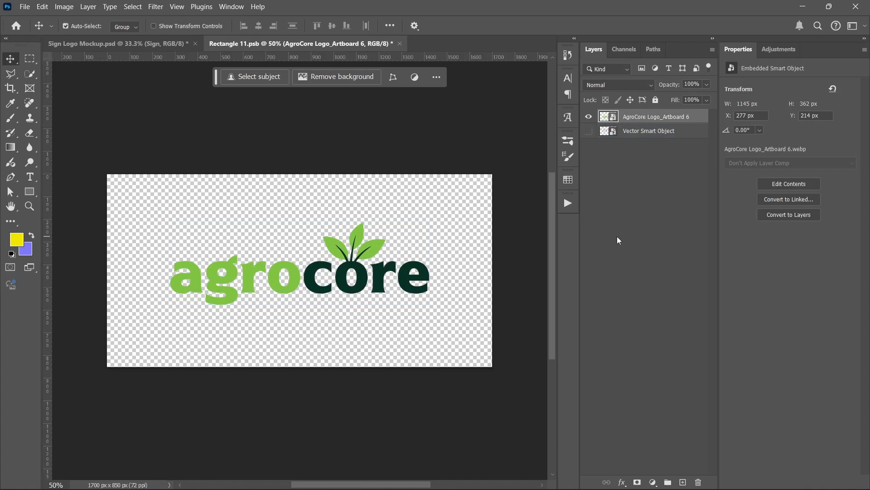
key(ctrl+s)
click(395, 44)
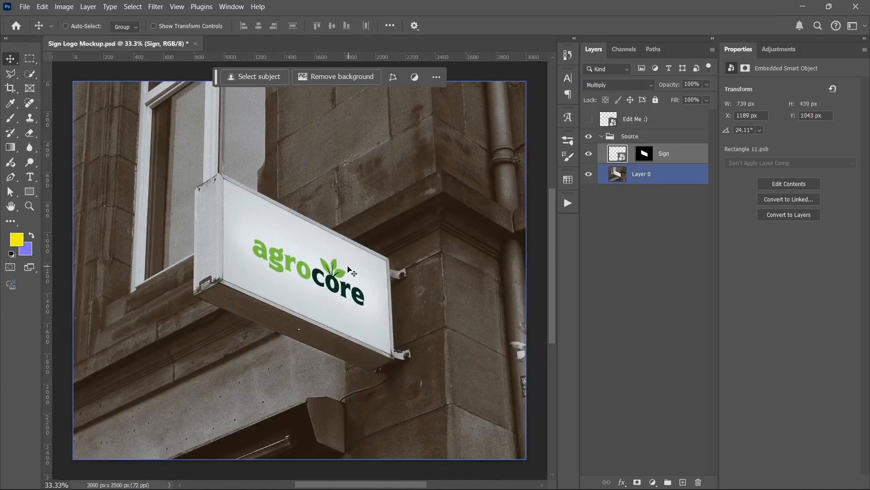
Step: Close the Sign Logo Mockup document without saving its changes
click(606, 316)
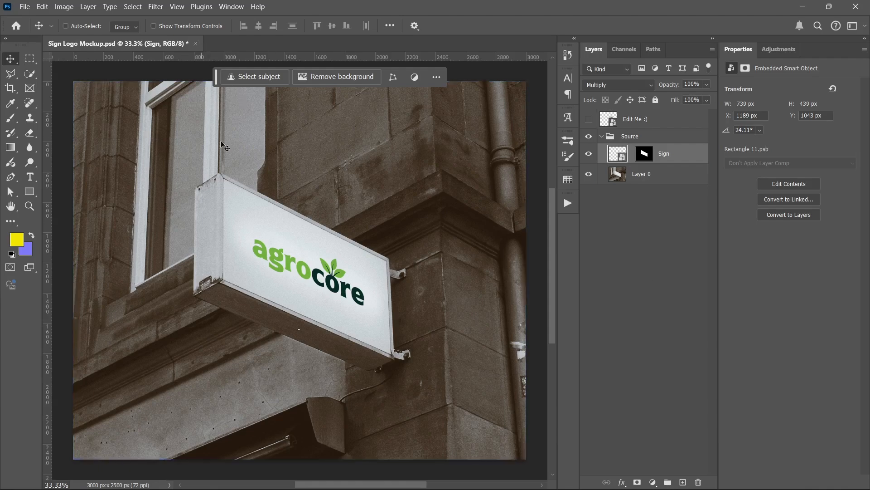
click(195, 44)
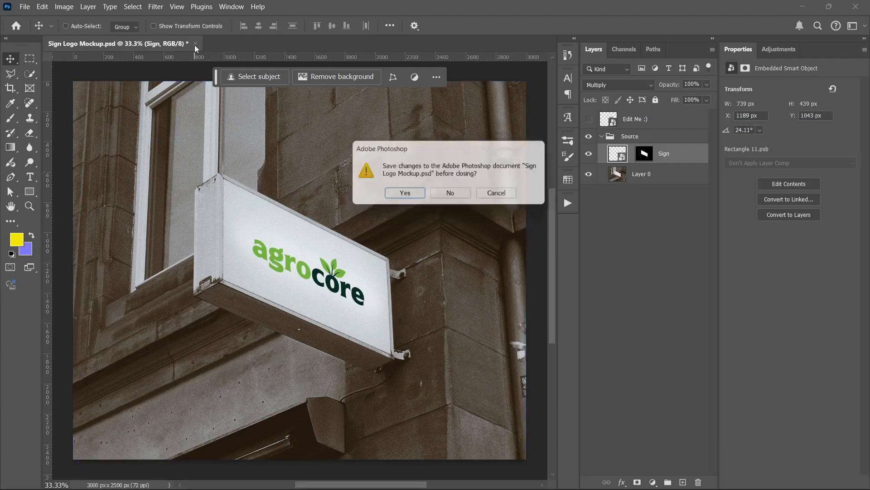
click(450, 193)
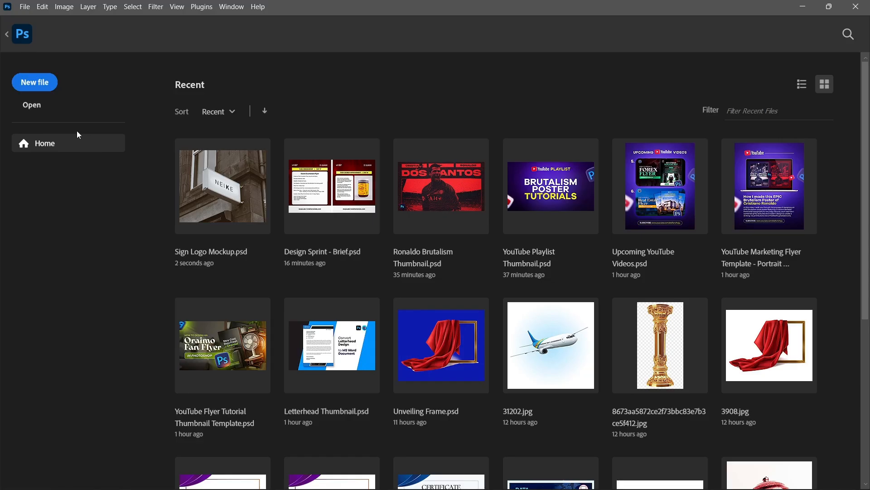
Step: Open the Free_Baseball_Cap_Mockup_3 PSD from the Baseball Cap Mockup folder inside Mockups
click(32, 107)
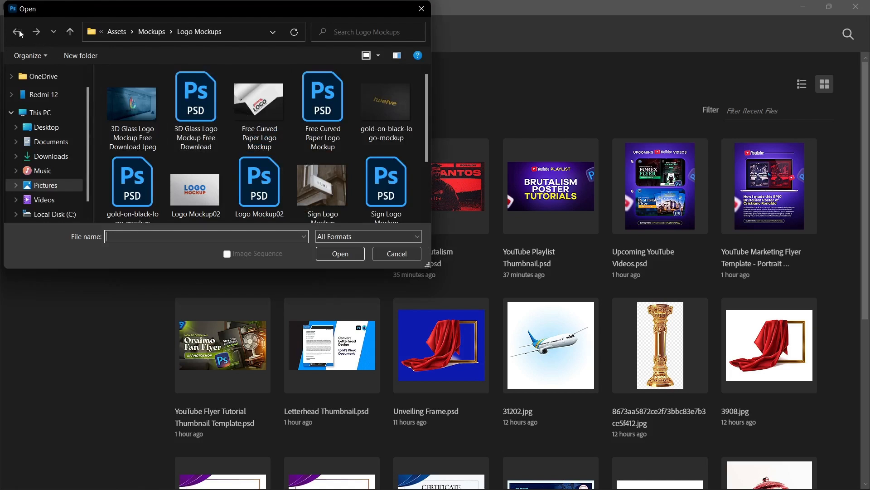
click(70, 32)
scroll(236, 115, down, 5)
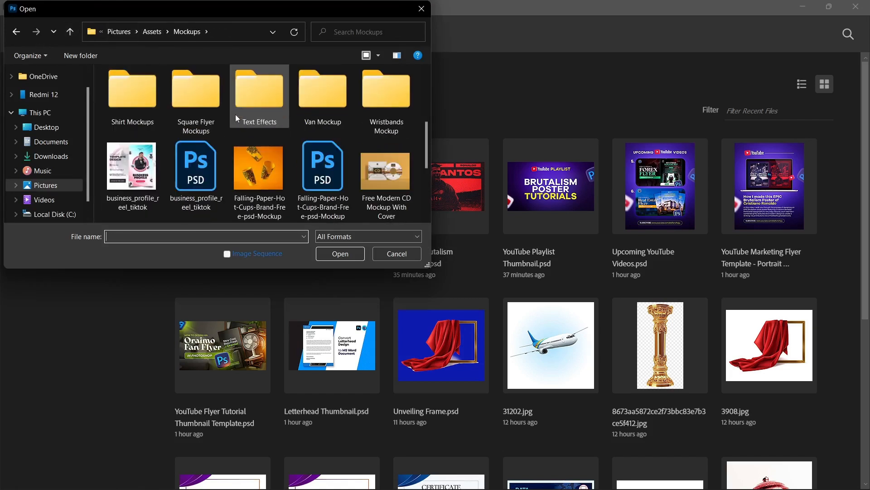
scroll(235, 115, up, 5)
double_click(194, 102)
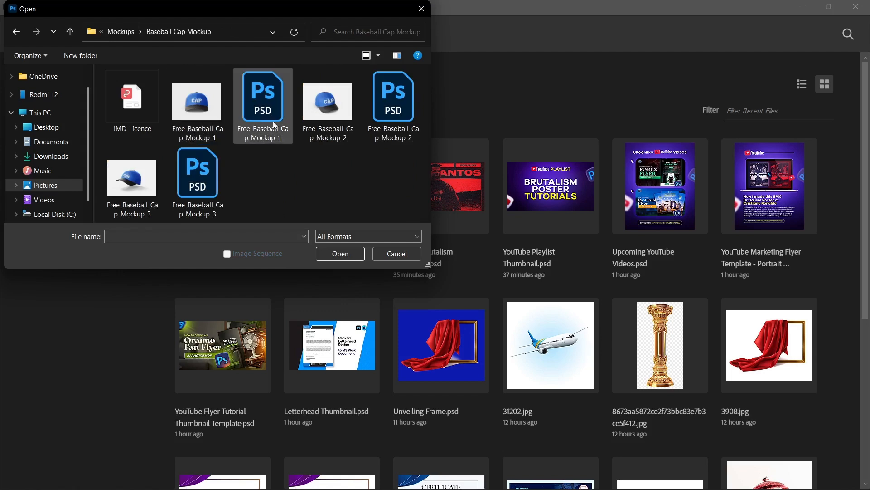
click(198, 175)
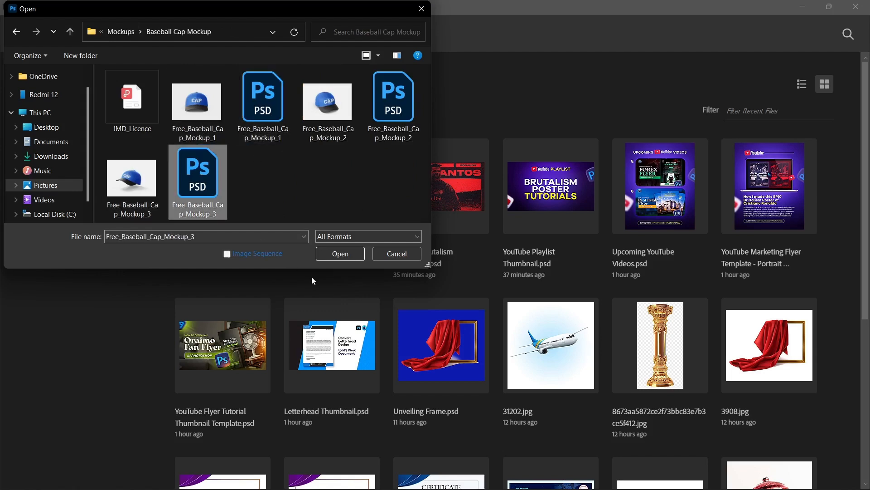
click(327, 254)
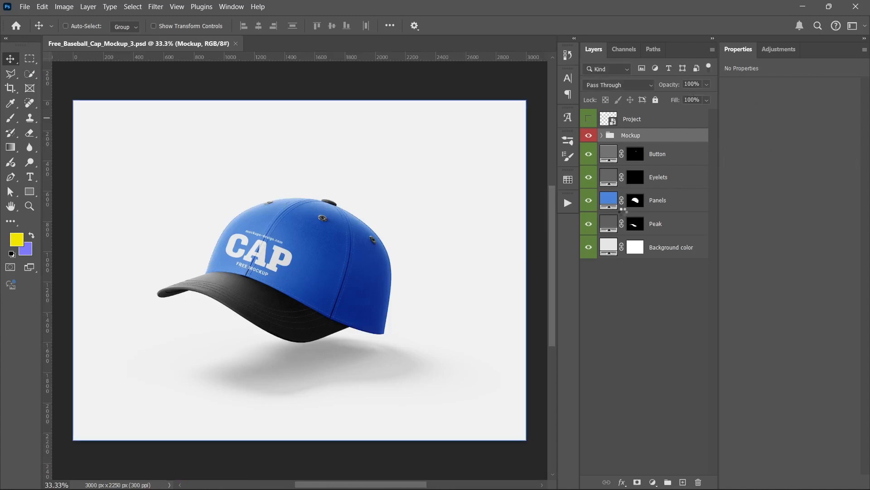
Step: Toggle the Button layer's visibility off and on to examine its effect on the button atop the cap
click(588, 154)
click(589, 154)
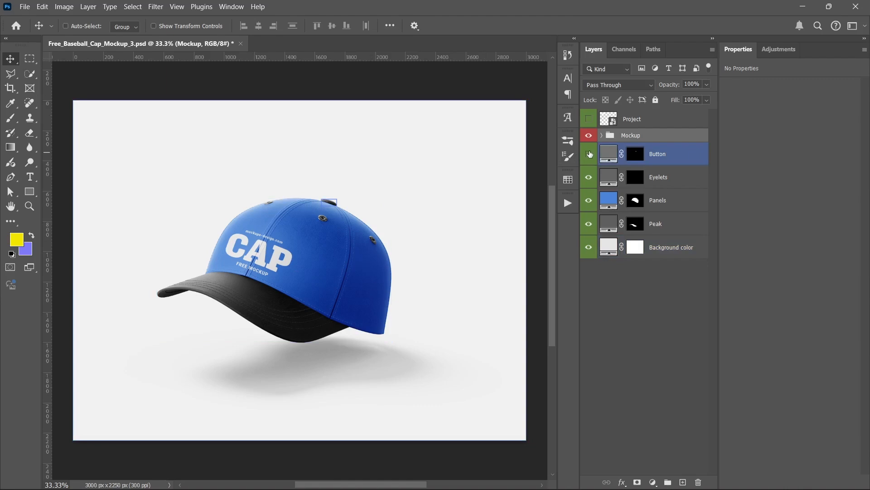
click(589, 155)
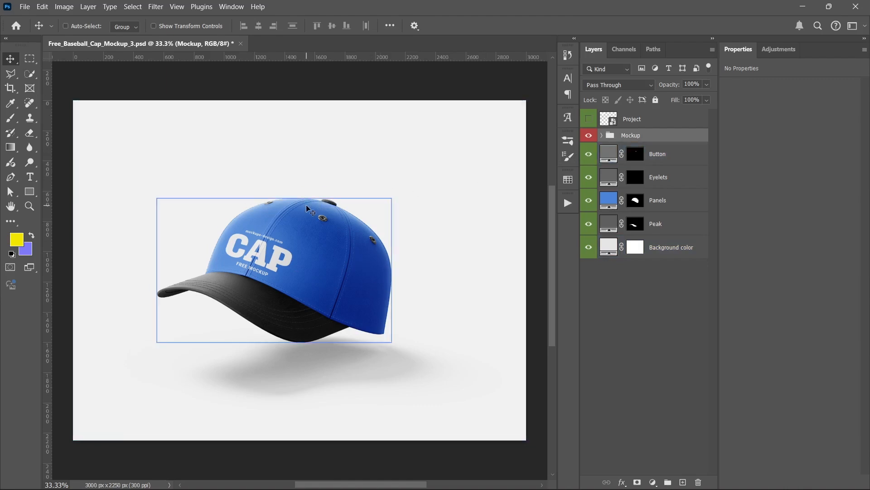
scroll(308, 207, up, 3)
scroll(373, 203, up, 5)
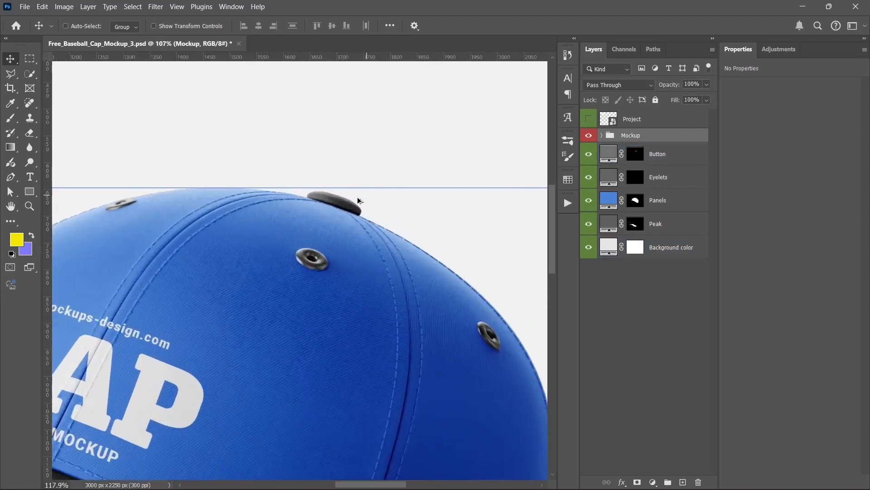
click(589, 155)
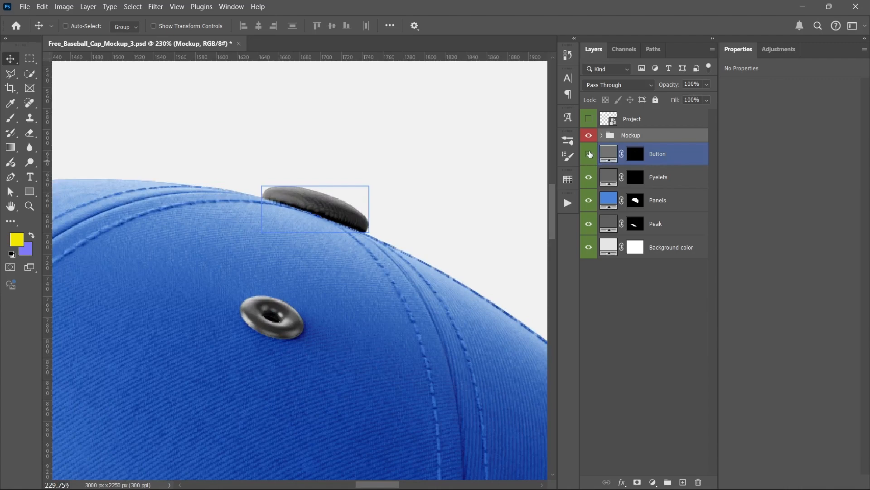
click(589, 155)
click(590, 155)
click(590, 155)
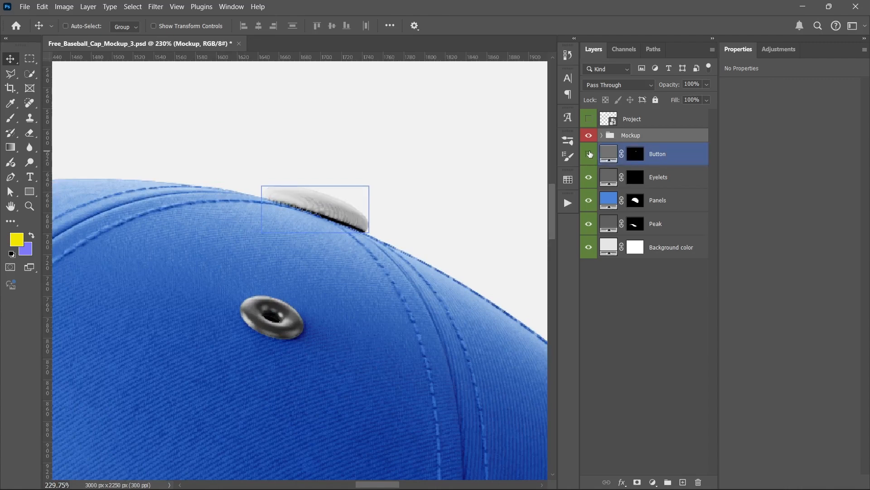
click(589, 154)
scroll(272, 198, down, 6)
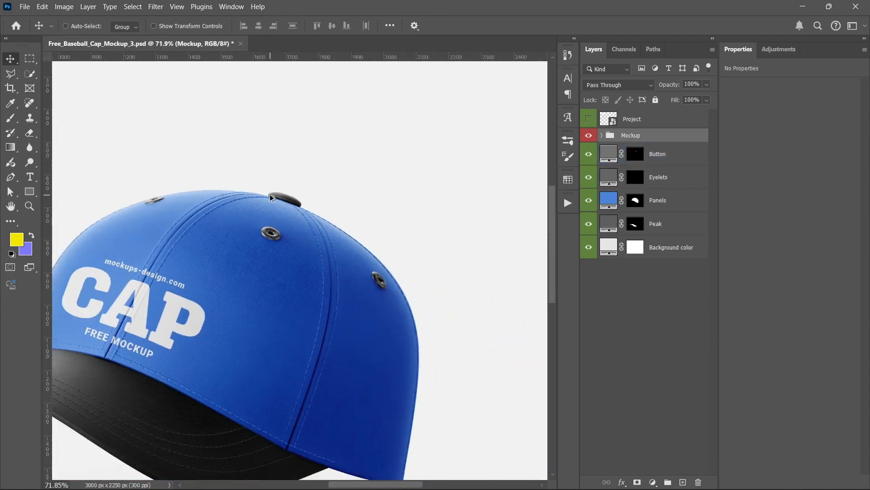
Step: Toggle the Eyelets layer's visibility to examine which parts of the cap it colours
scroll(482, 219, left, 2)
click(599, 179)
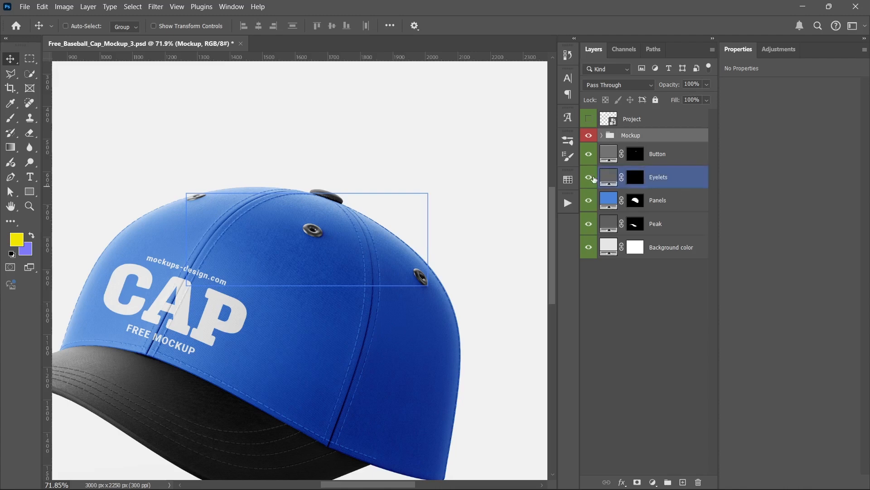
click(592, 177)
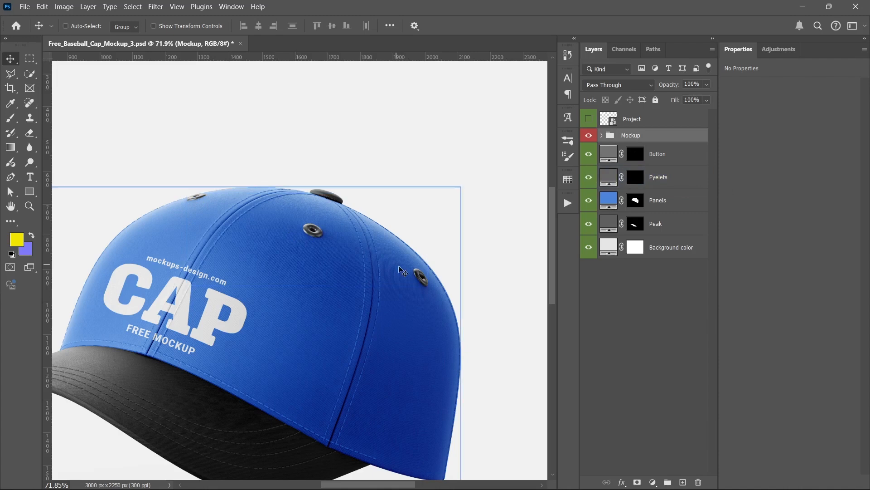
click(589, 178)
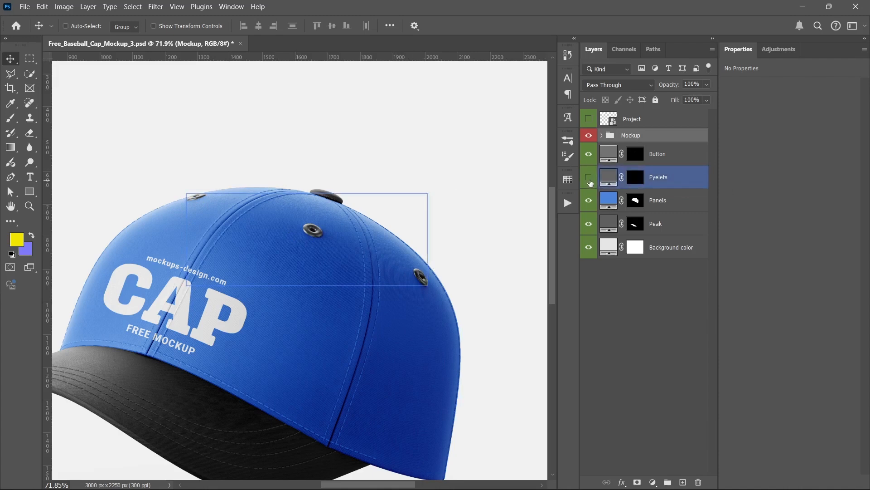
click(589, 180)
Step: Toggle the Panels and Peak layers off and on to examine how each colours the cap
click(589, 201)
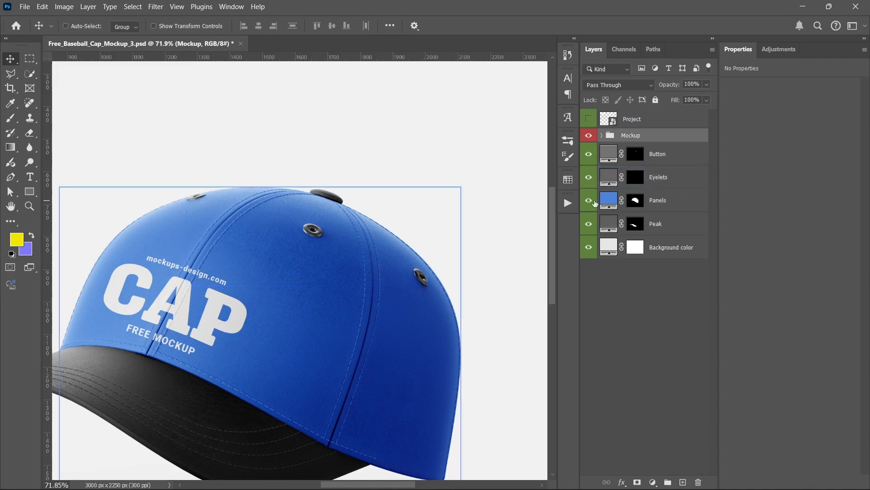
click(588, 201)
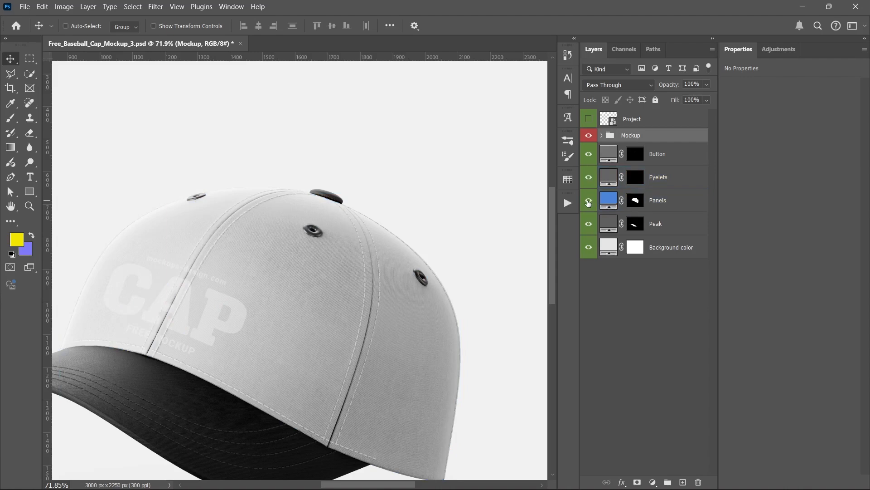
click(588, 225)
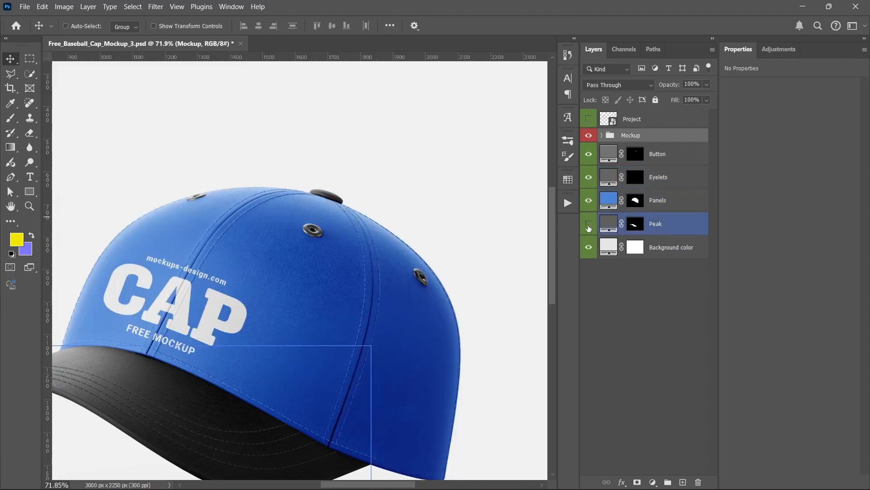
click(588, 225)
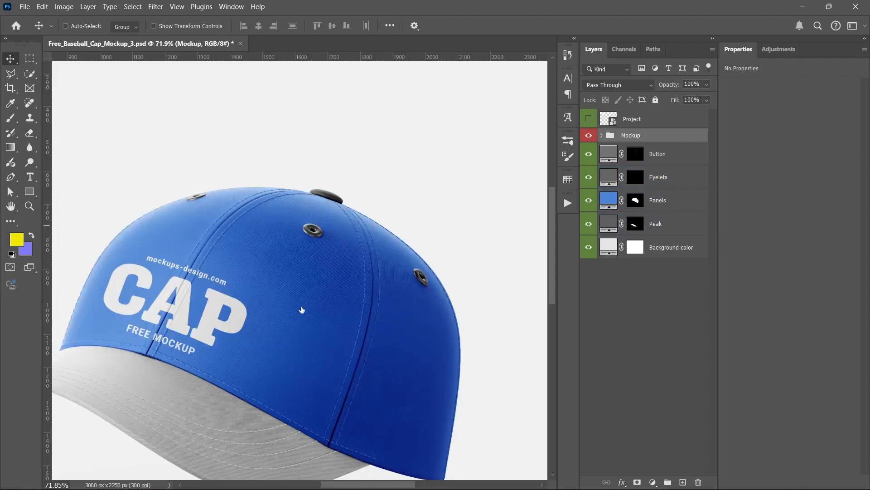
Step: Toggle the Background color layer's visibility to check its effect behind the cap
drag(202, 326, 256, 259)
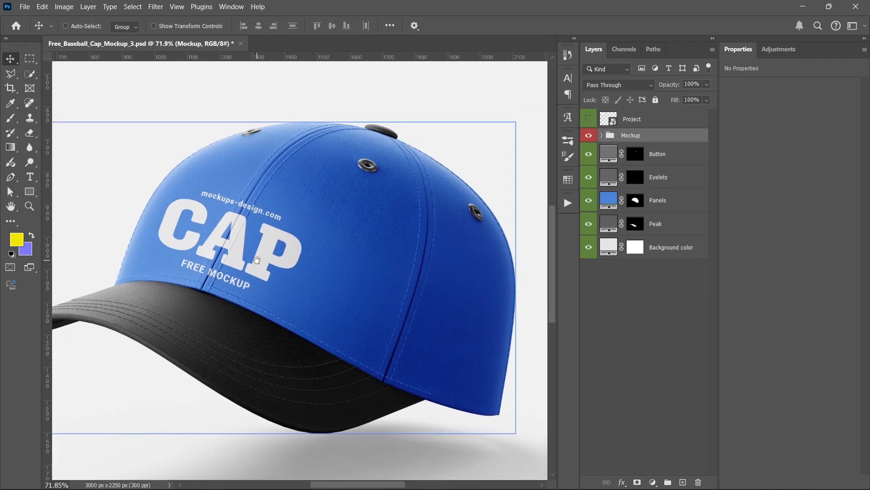
scroll(262, 254, down, 1)
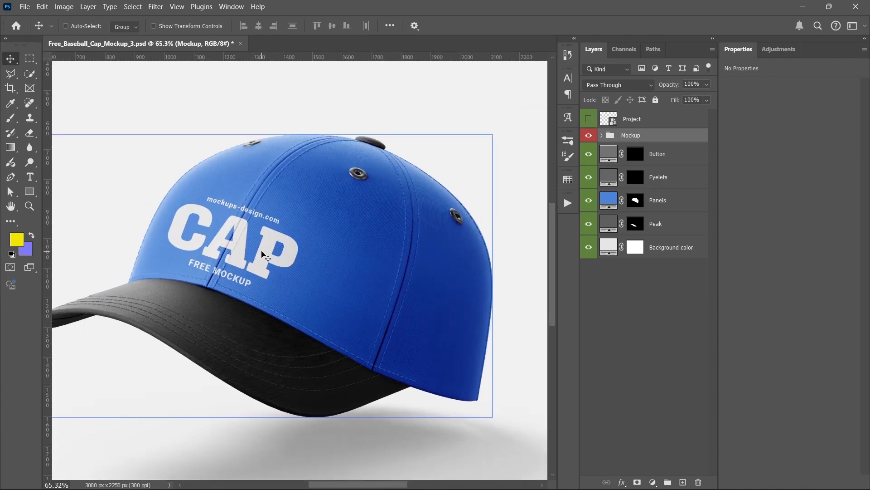
scroll(263, 254, down, 1)
click(600, 253)
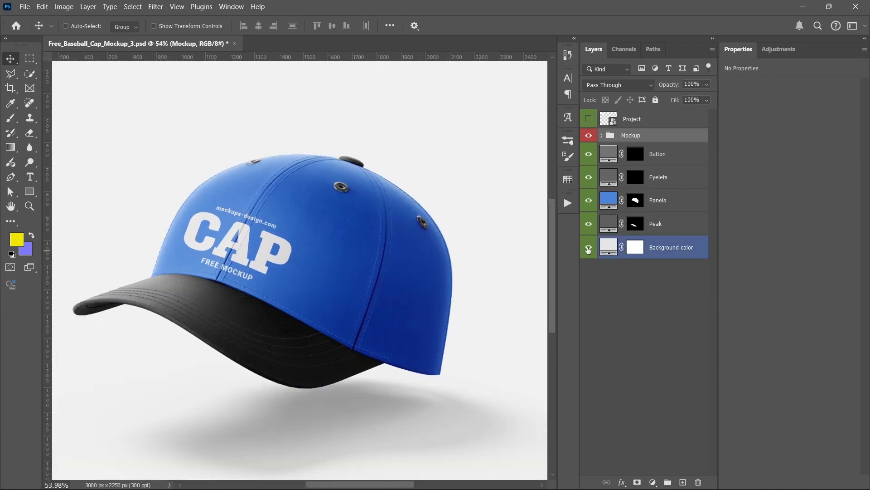
click(589, 248)
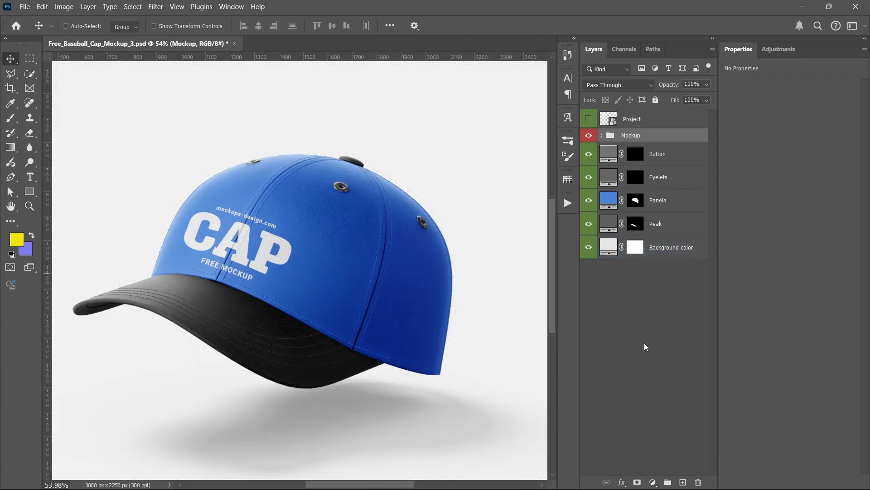
Step: Expand the Mockup group and its Project subgroup, and open the contents of the Project smart object
click(603, 185)
click(601, 135)
click(618, 184)
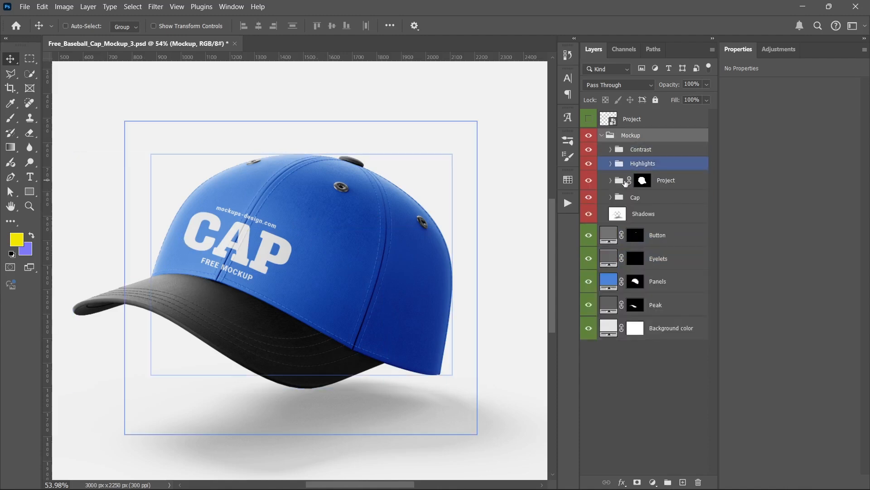
click(611, 197)
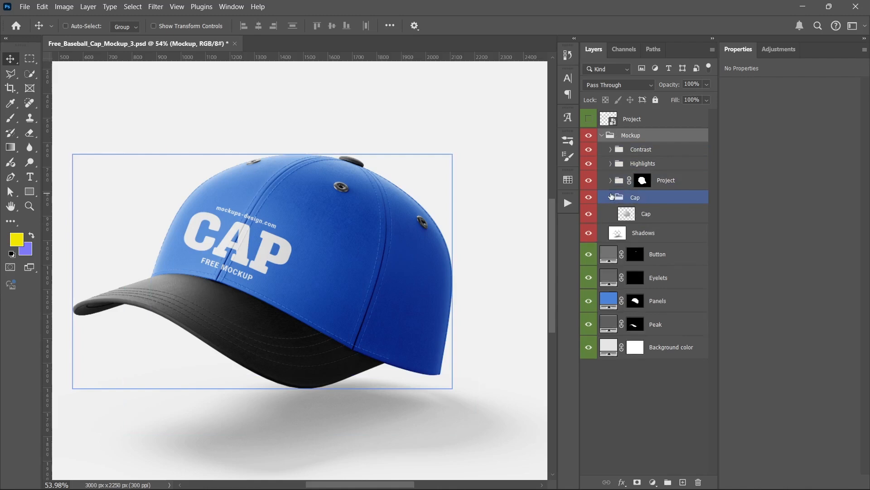
click(610, 197)
click(610, 181)
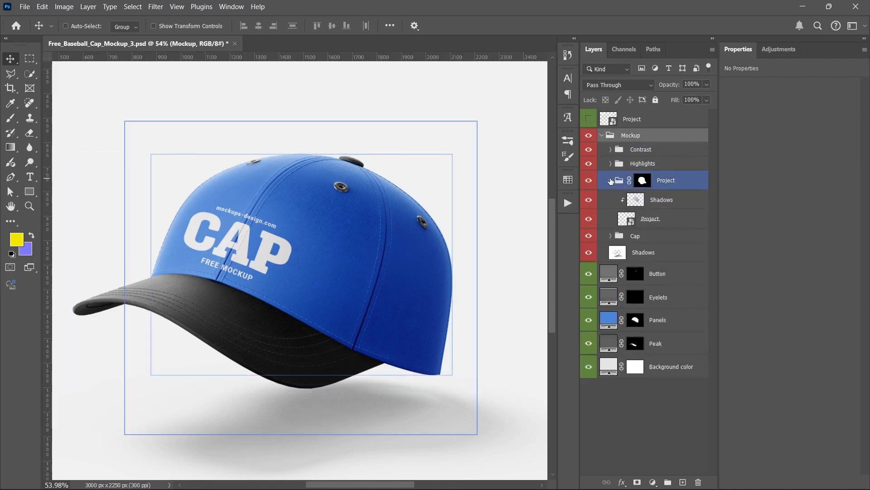
click(602, 202)
click(599, 218)
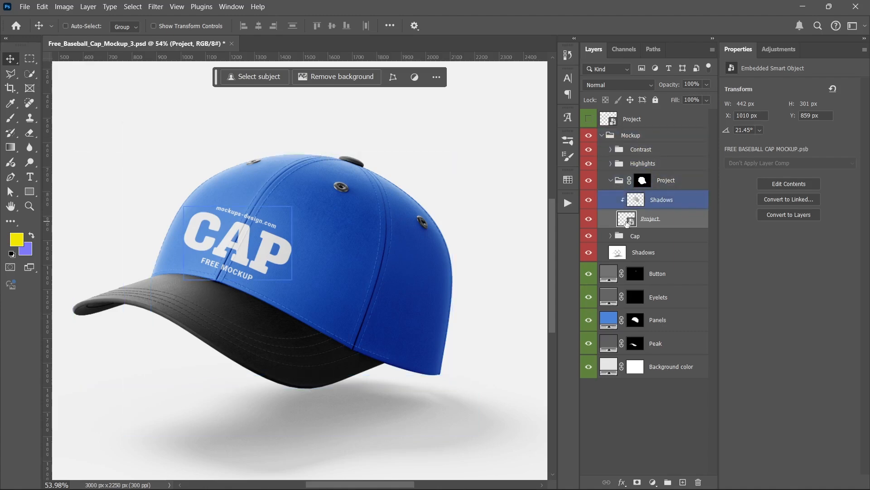
double_click(625, 221)
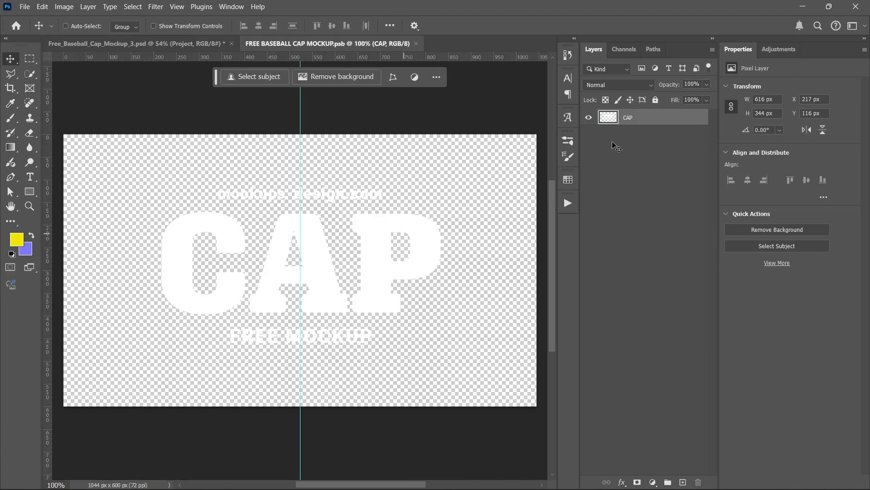
Step: Hide the CAP layer and place AgroCore Logo_Artboard 6 from File Explorer into the smart object document
click(588, 119)
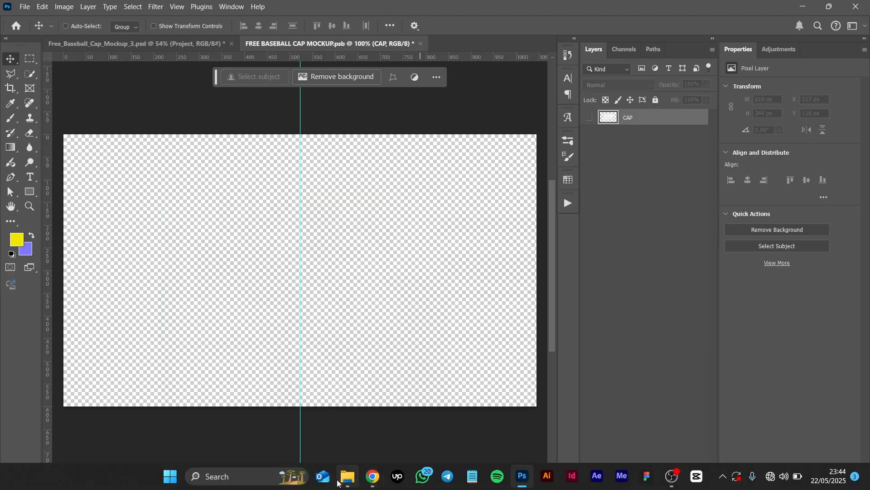
click(347, 476)
drag(374, 256, 179, 262)
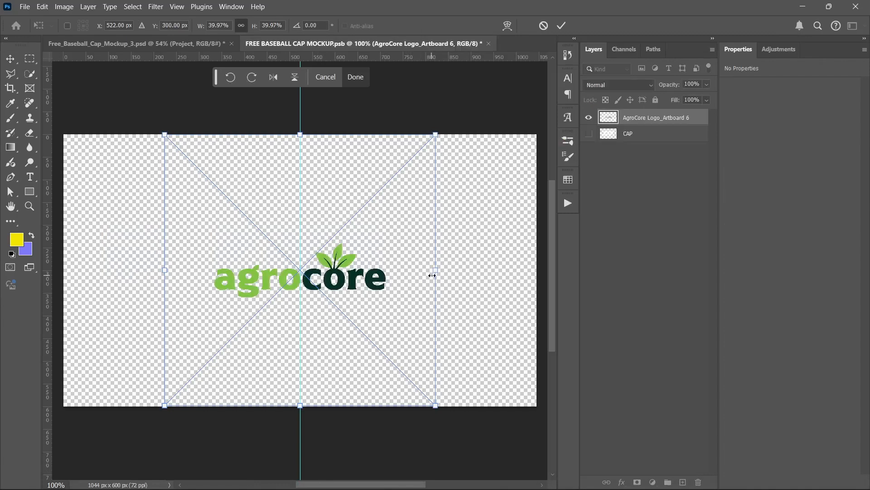
Step: Scale the placed AgroCore logo to about 96%, and save and close the smart object document to update the cap
drag(434, 270, 572, 256)
key(ctrl+0)
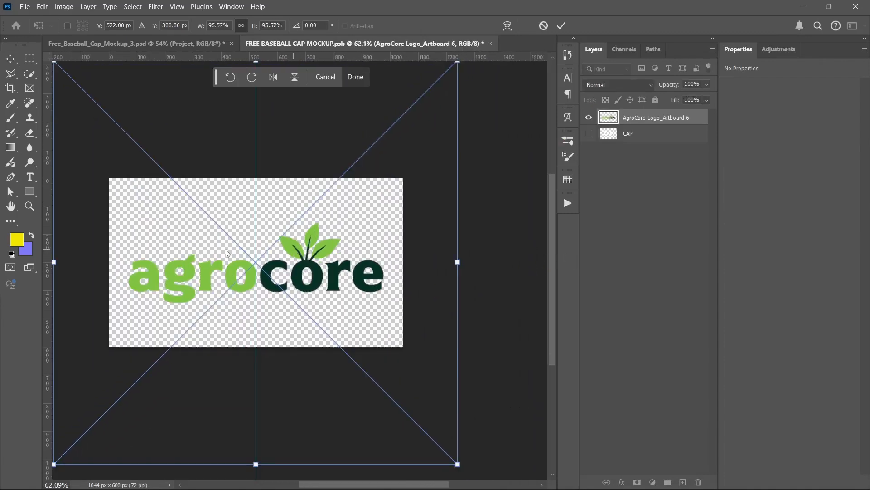
key(Return)
key(ctrl+s)
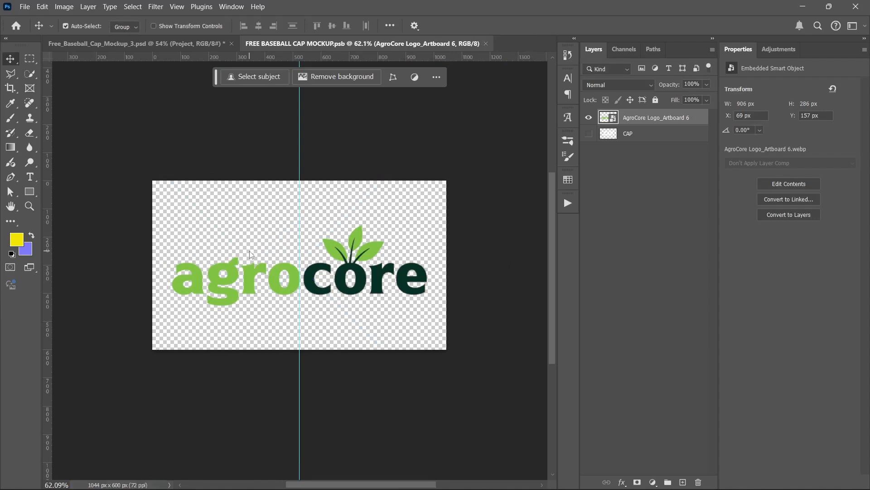
key(ctrl+w)
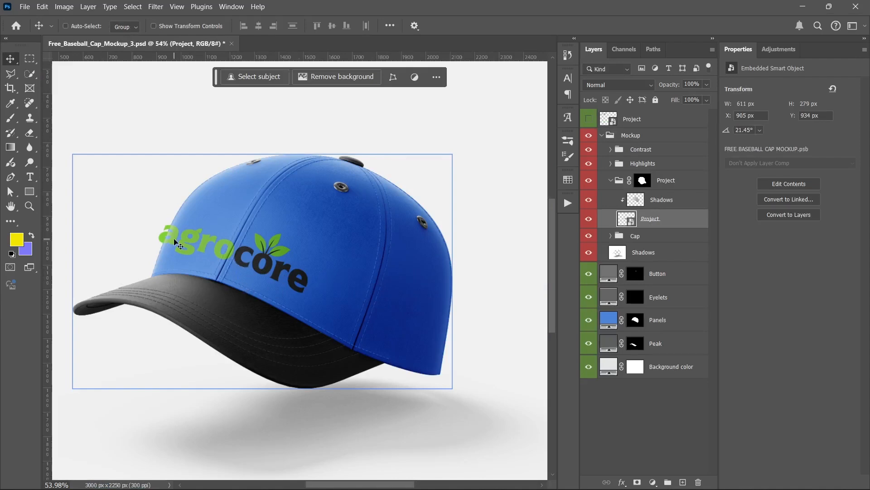
Step: Reopen the Project smart object's contents and scale the AgroCore logo down to about 659 px wide
double_click(624, 219)
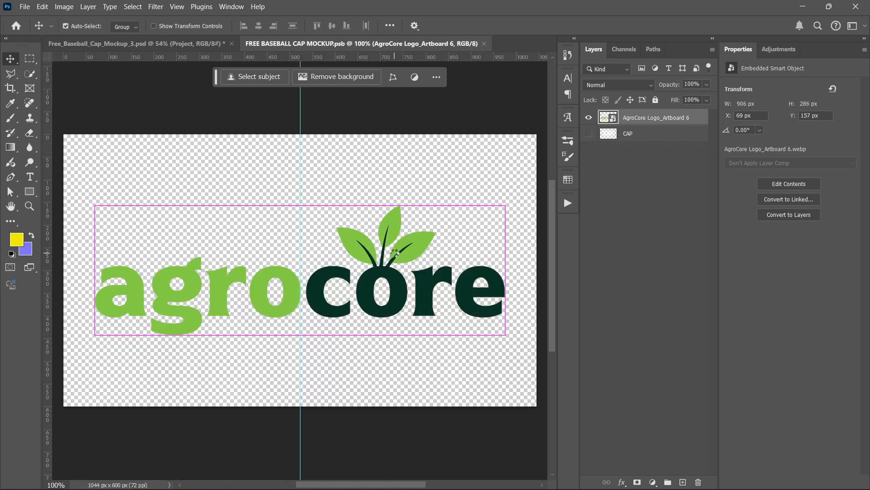
key(ctrl+t)
key(ctrl+0)
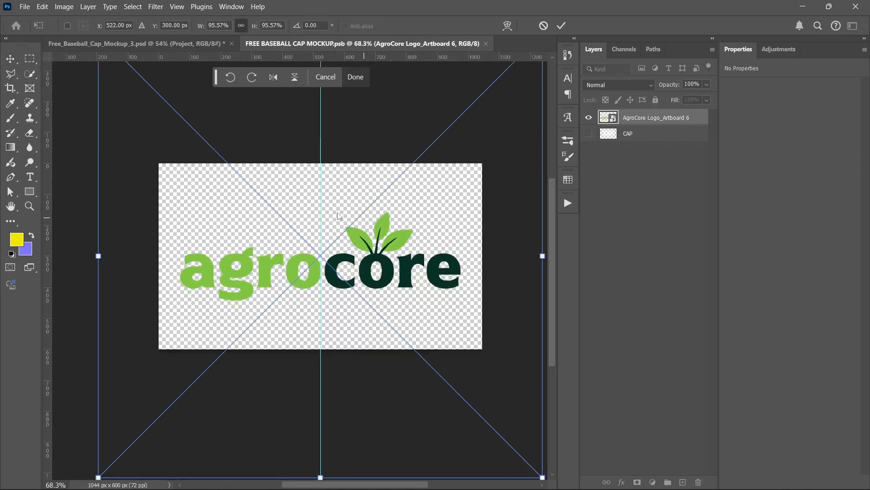
drag(99, 256, 163, 258)
key(Return)
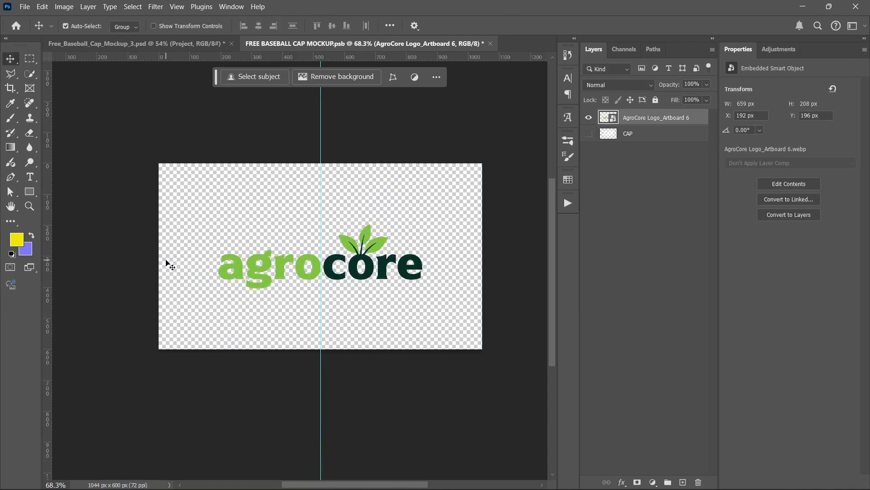
Step: Save and close the smart object document to update the cap, and collapse the Project and Mockup groups
key(ctrl+s)
key(ctrl+w)
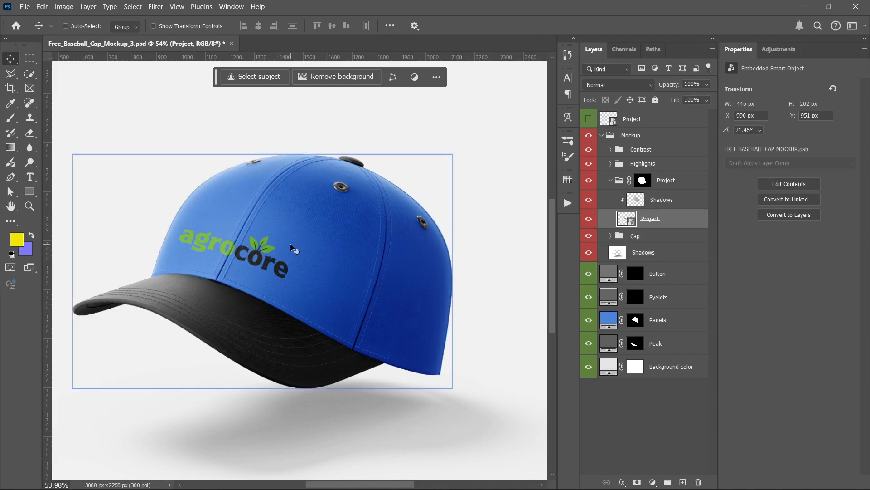
click(619, 180)
click(611, 180)
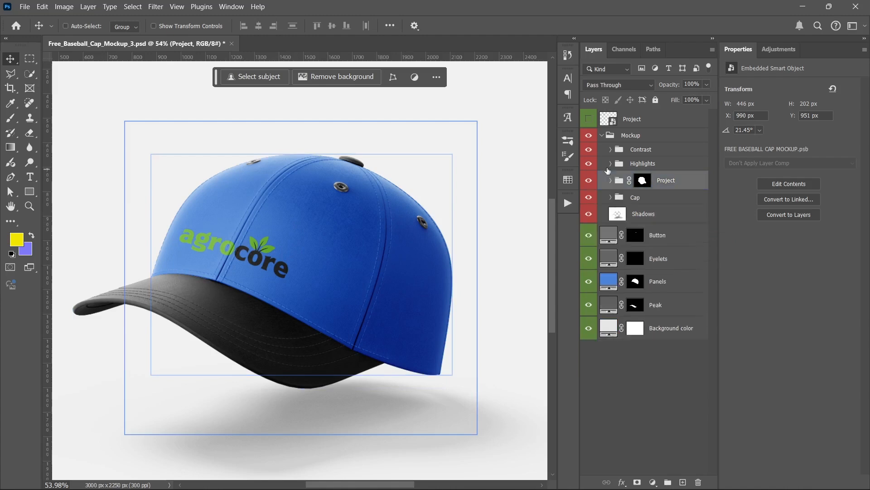
click(630, 135)
click(601, 135)
Step: Set the Panels fill layer's color to white, ffffff
click(615, 200)
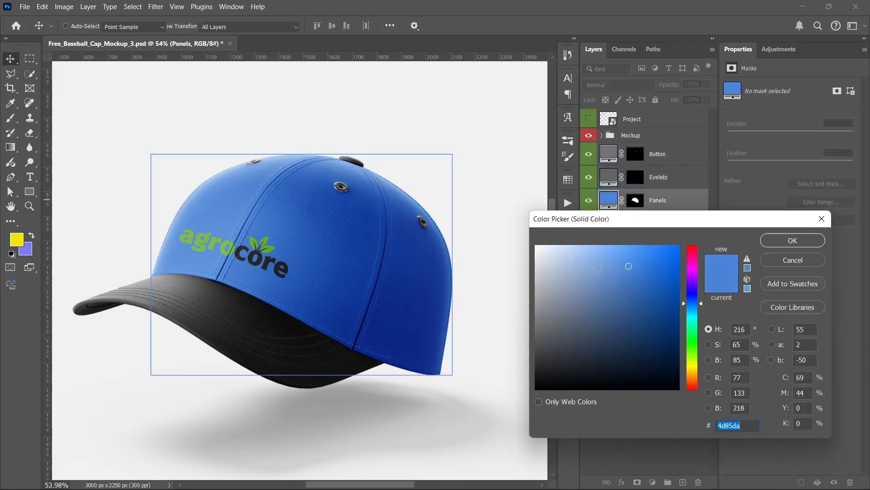
text(ffffff)
drag(547, 284, 509, 212)
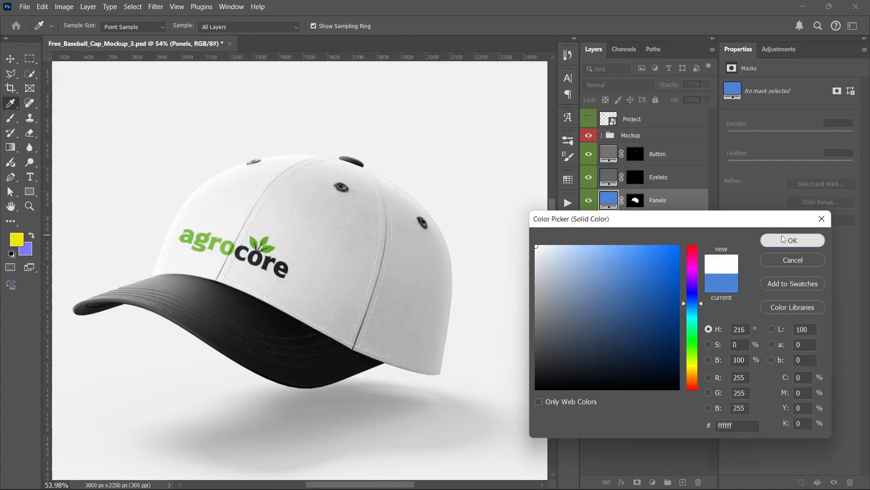
click(792, 241)
Step: Set the Peak fill layer's color to the green sampled from the logo on the cap, 85bf4f
click(608, 224)
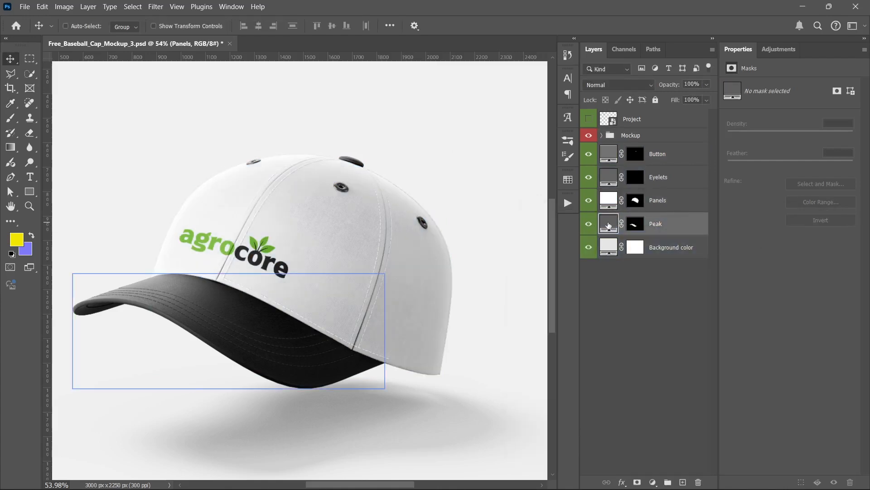
double_click(609, 226)
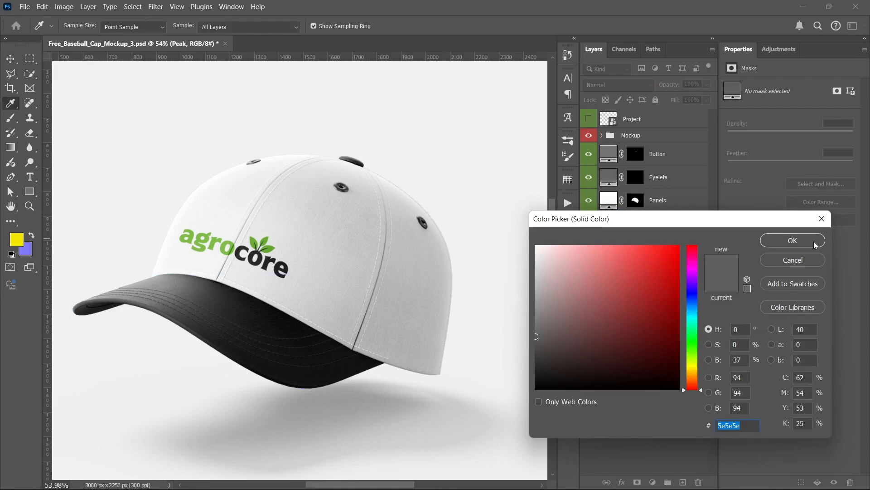
click(223, 235)
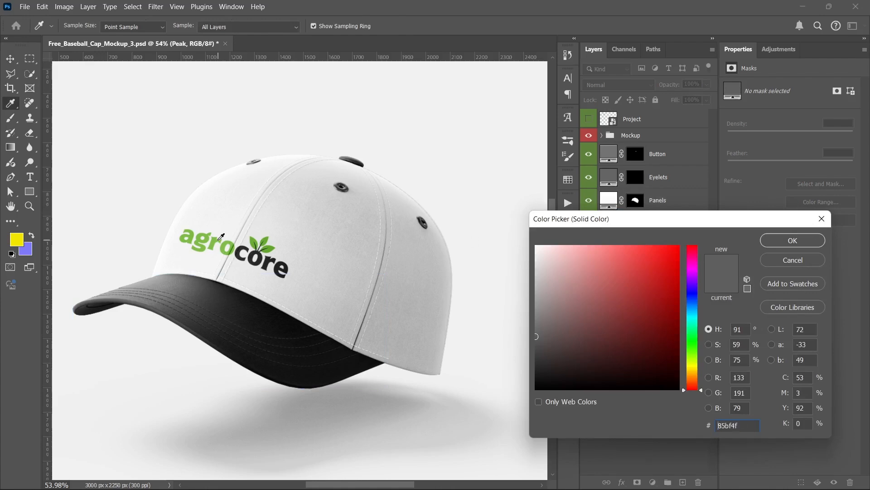
click(779, 239)
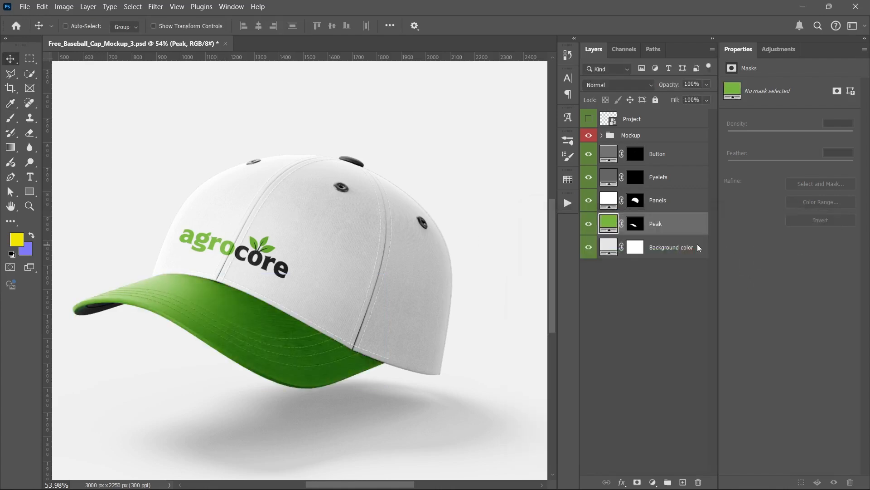
Step: Try red and blue for the Background color fill layer and settle on bright green, 00ff2a
click(612, 250)
double_click(612, 250)
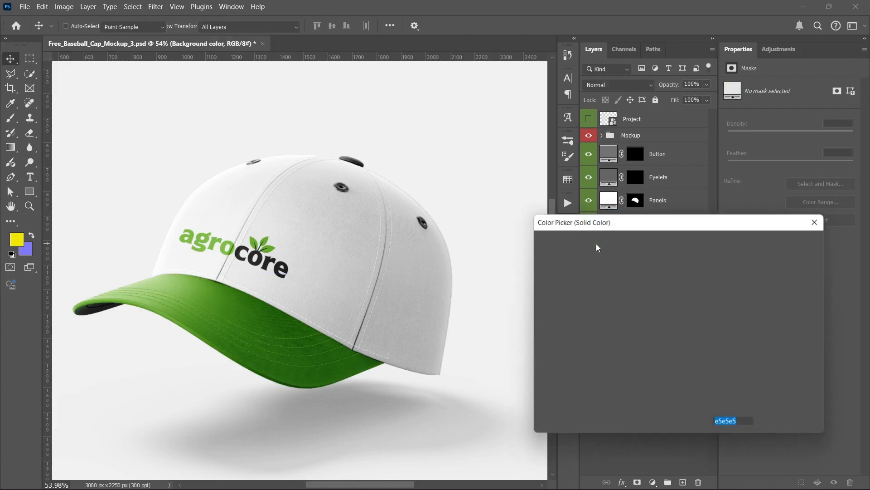
text(e08383)
mouse_move(487, 427)
mouse_down()
mouse_move(506, 393)
mouse_move(634, 318)
mouse_move(670, 313)
mouse_move(669, 288)
mouse_up()
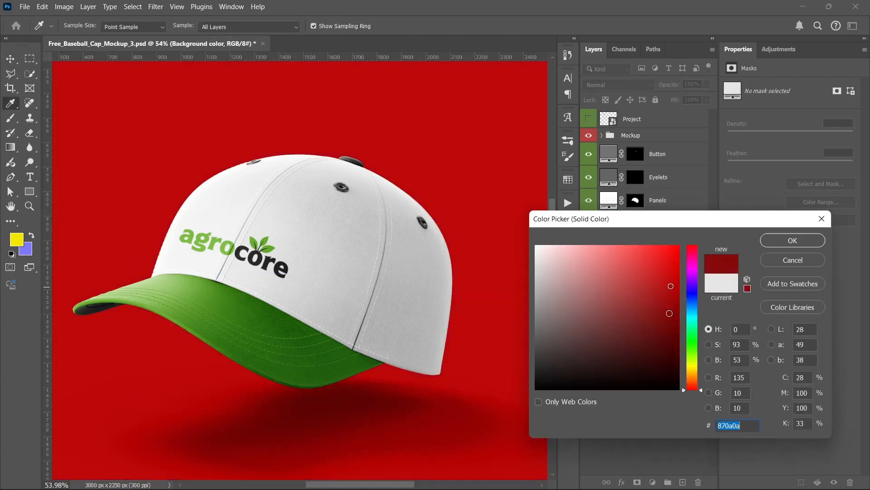
click(690, 301)
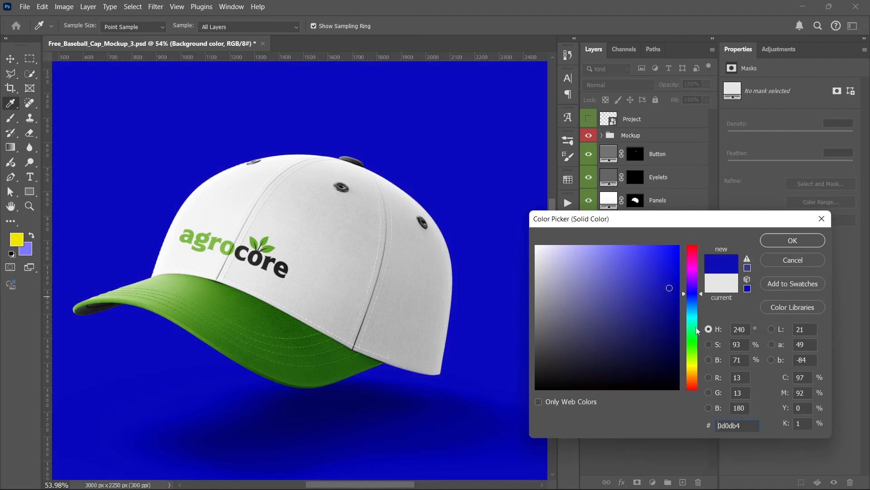
click(693, 339)
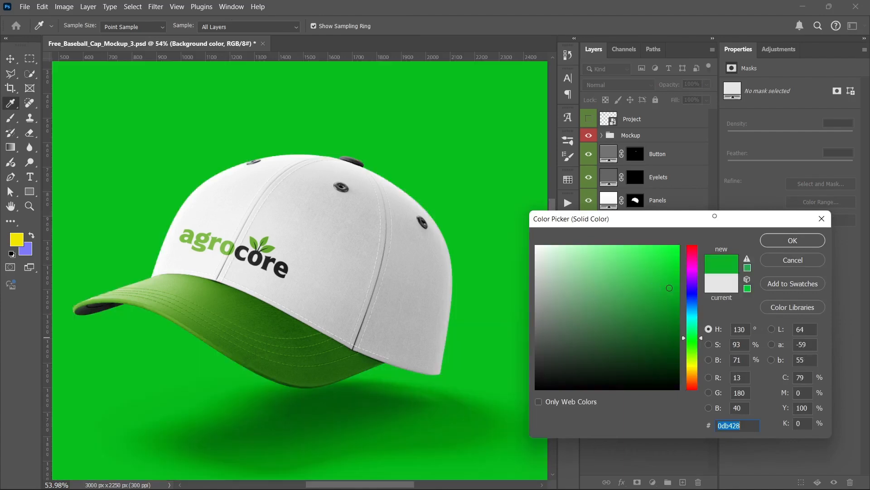
drag(661, 261, 738, 240)
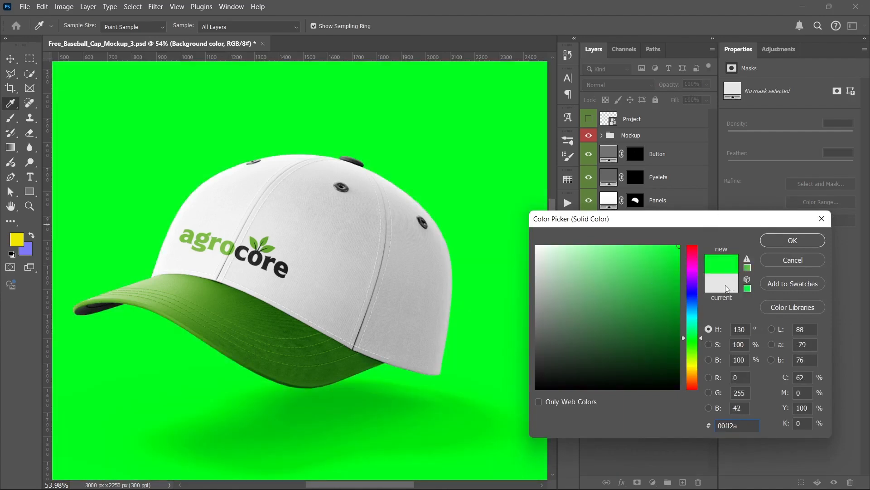
click(780, 244)
key(v)
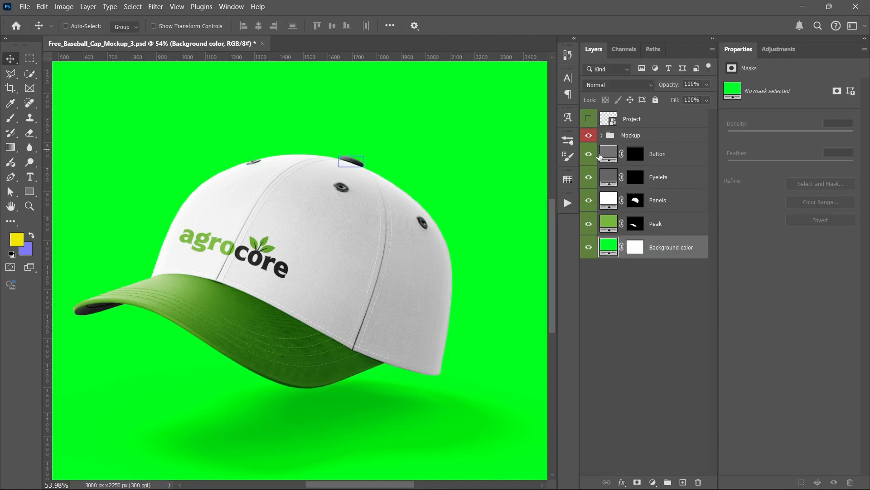
Step: Set the Button fill layer's color to the bright green sampled from the backdrop, 00ff1f
click(608, 157)
double_click(608, 158)
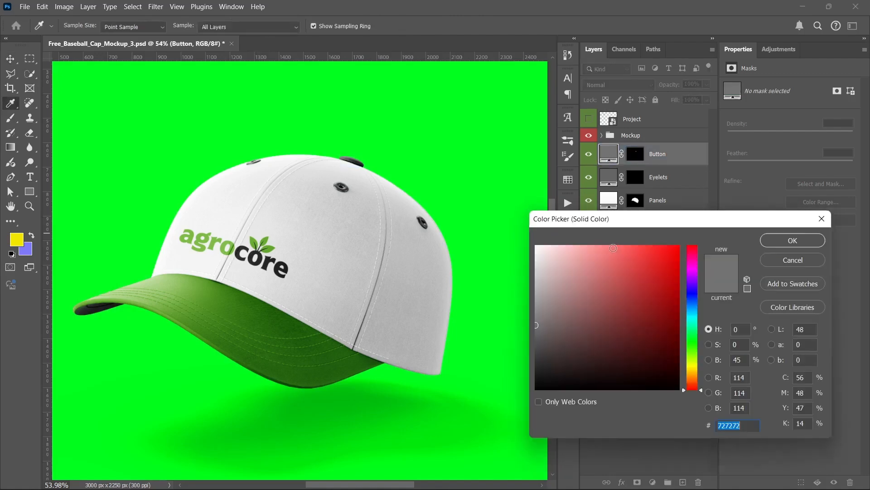
click(286, 303)
click(406, 280)
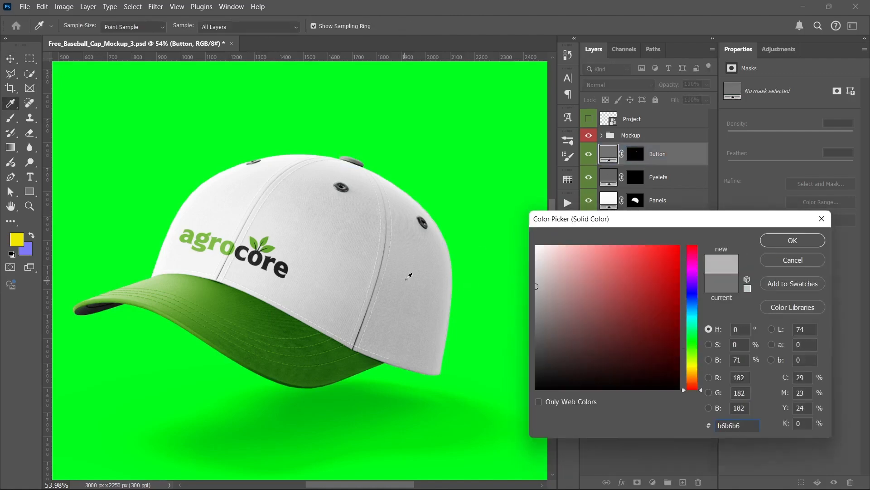
click(496, 205)
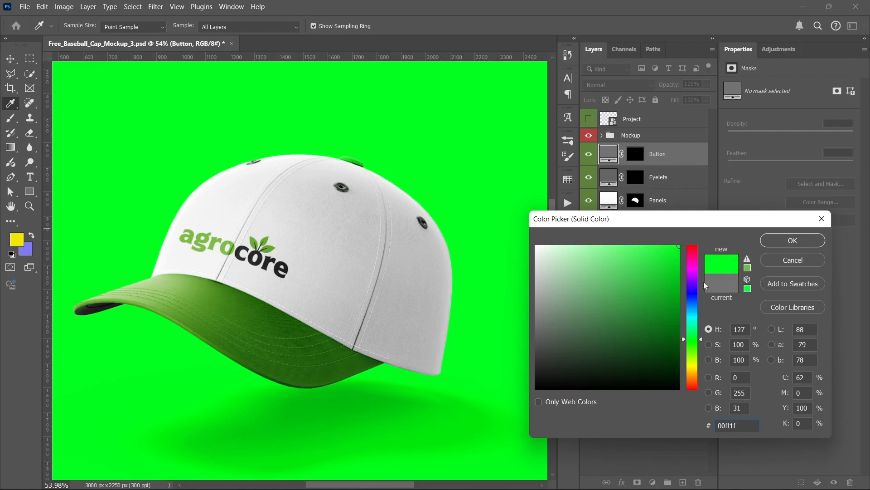
click(792, 240)
key(v)
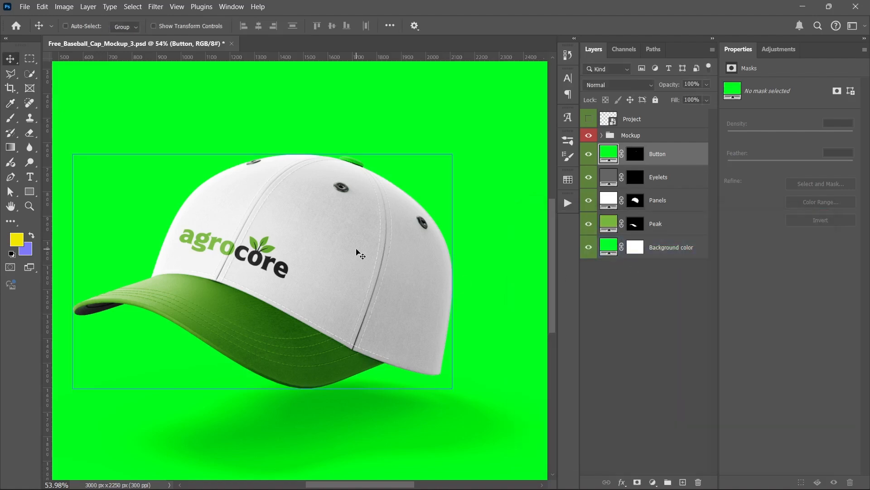
Step: Close Free_Baseball_Cap_Mockup_3.psd without saving the changes
scroll(357, 253, down, 3)
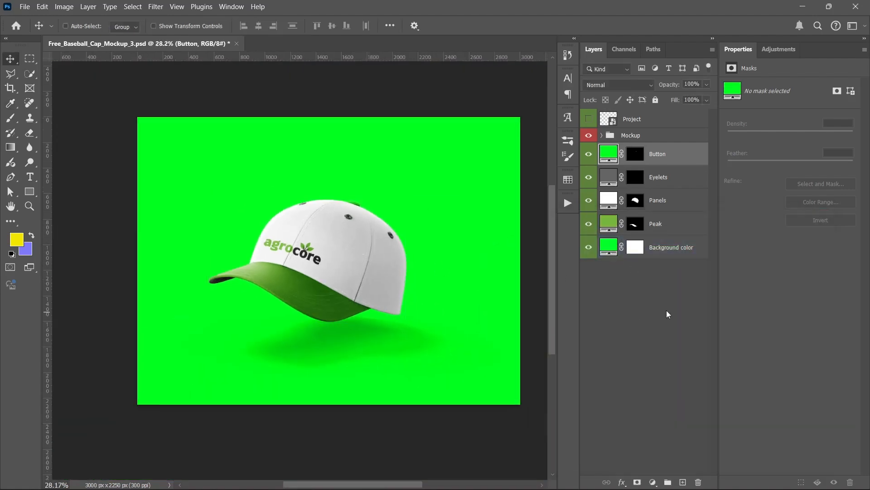
click(236, 43)
click(437, 195)
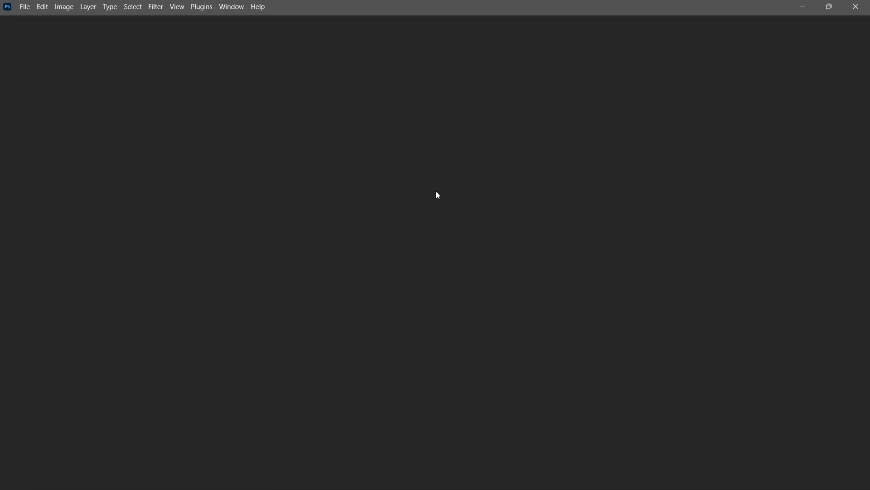
Step: Start opening a file and examine the mockup folders and files available in the Mockups folder
click(33, 106)
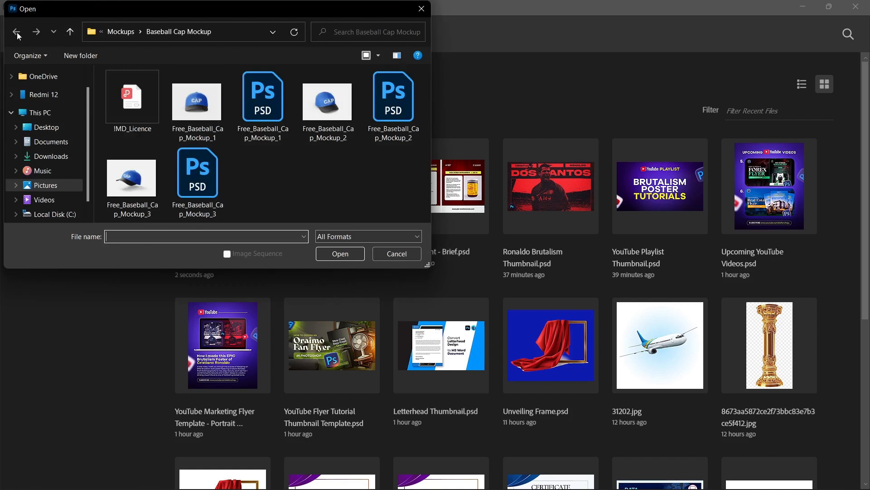
click(70, 31)
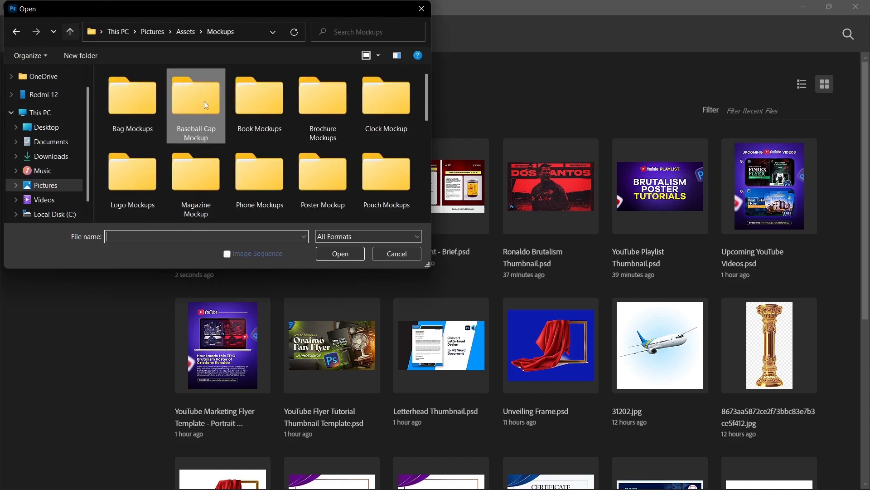
scroll(275, 135, down, 1)
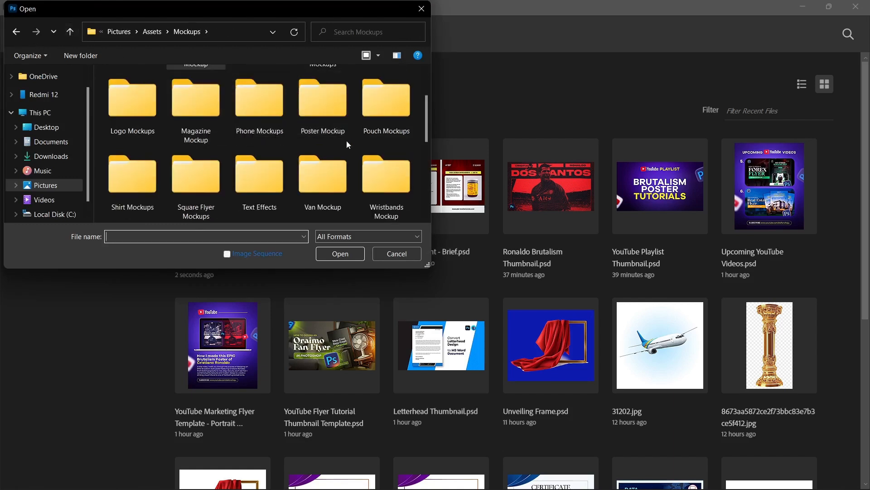
scroll(346, 141, down, 1)
scroll(328, 142, up, 1)
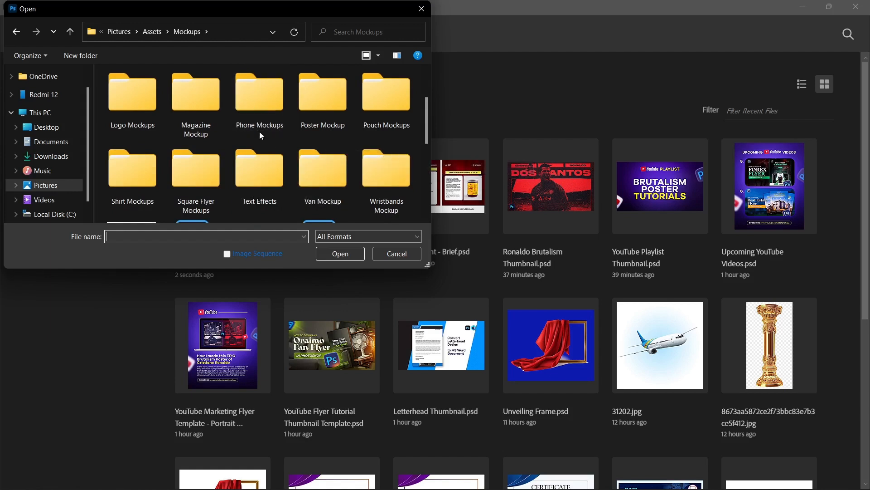
scroll(261, 136, down, 1)
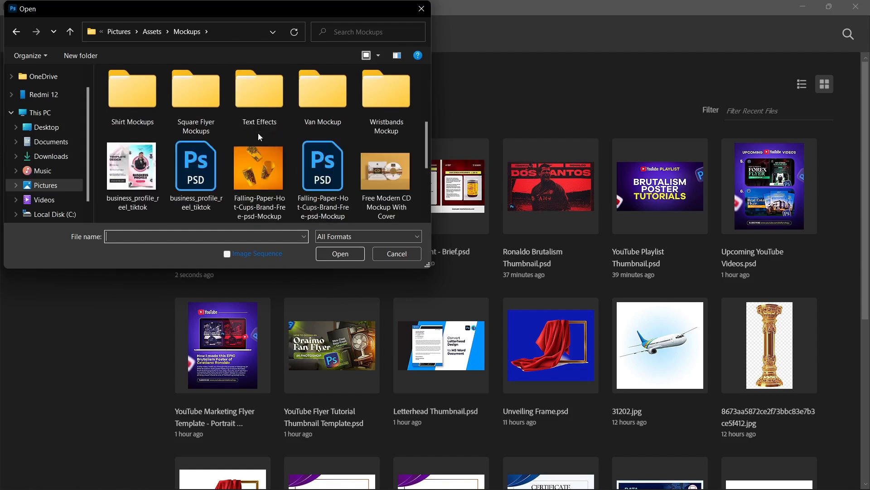
scroll(259, 134, up, 2)
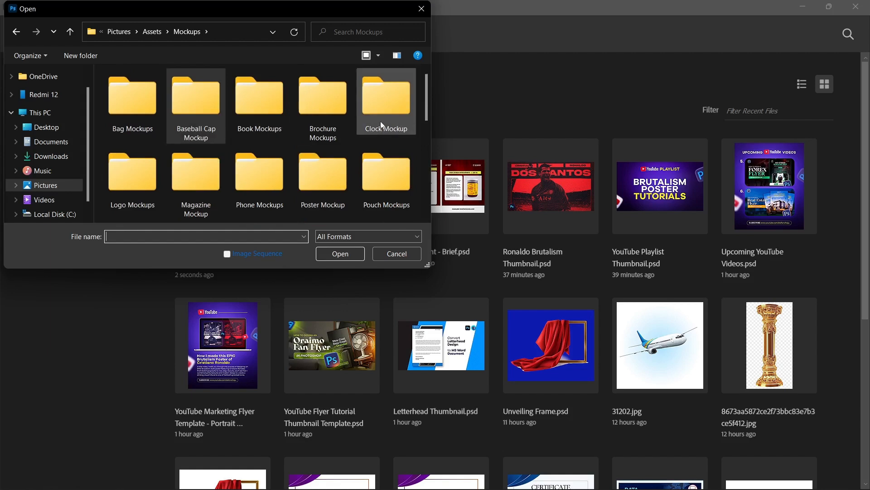
click(315, 116)
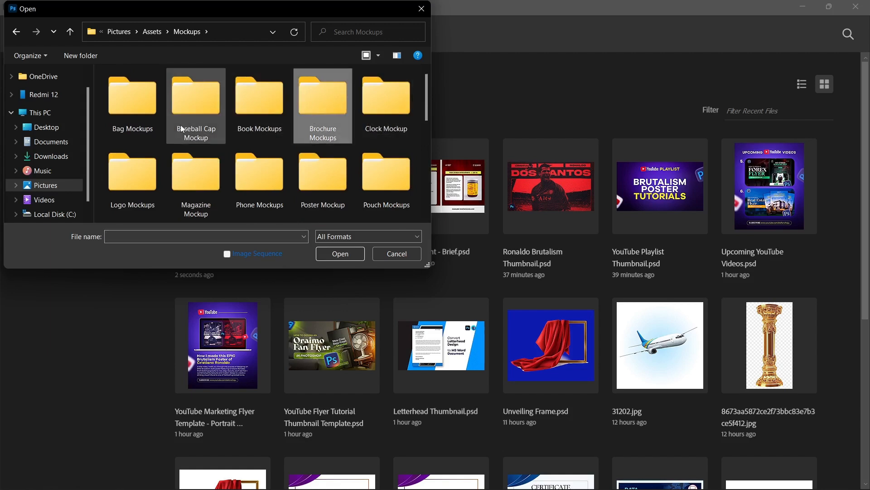
scroll(164, 95, down, 1)
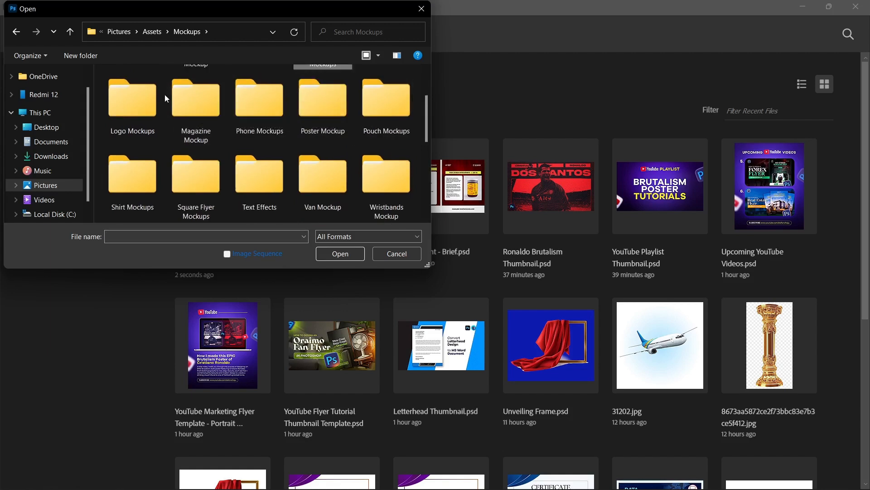
scroll(244, 107, down, 1)
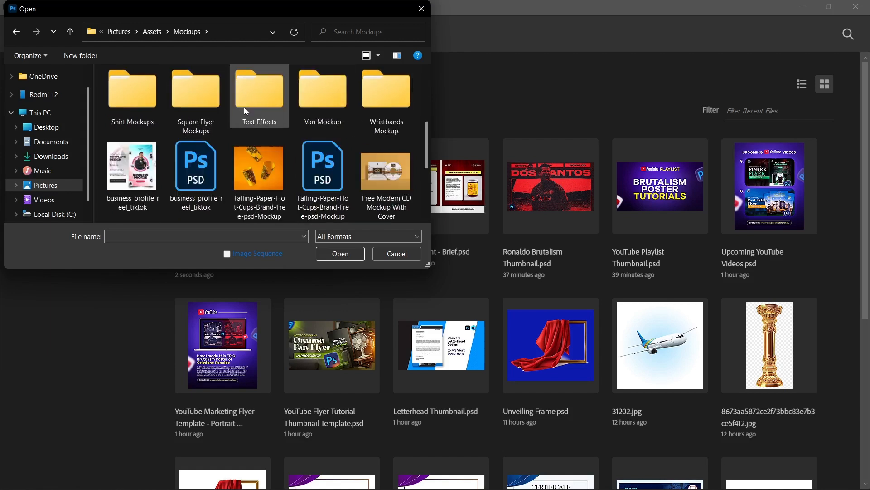
Step: Open the Free_Square_Flyer_Mockup_3 PSD from the Square Flyer Mockup folder inside Square Flyer Mockups
double_click(209, 94)
scroll(274, 106, down, 1)
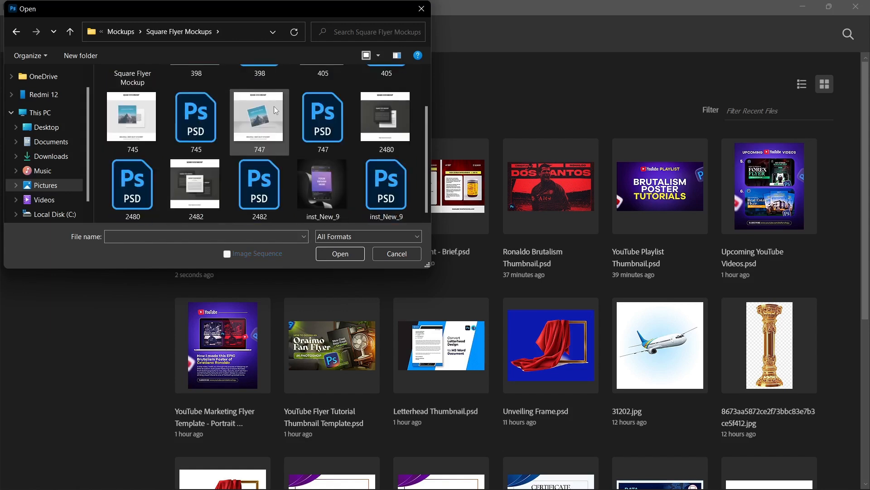
scroll(300, 107, up, 1)
double_click(124, 94)
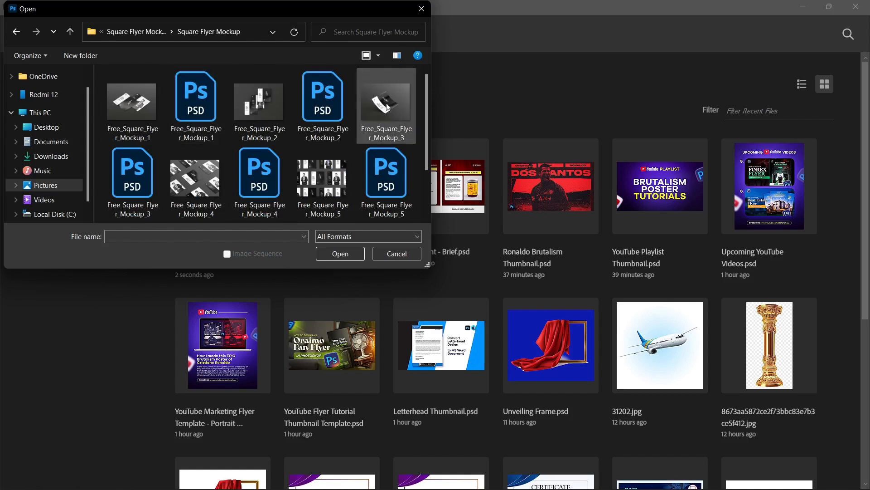
click(316, 92)
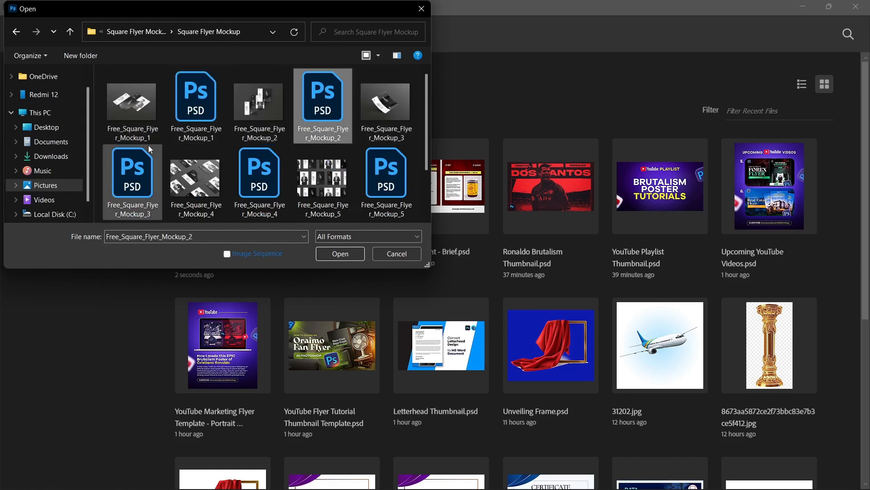
click(132, 174)
click(355, 253)
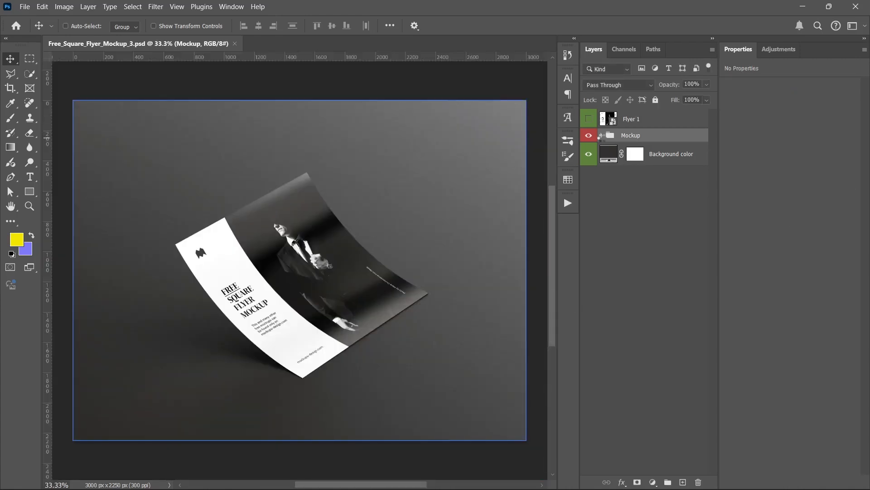
Step: Expand the Mockup group and its Flyer subgroup to reveal the Flyer 1 smart object
click(601, 135)
drag(641, 151, 633, 166)
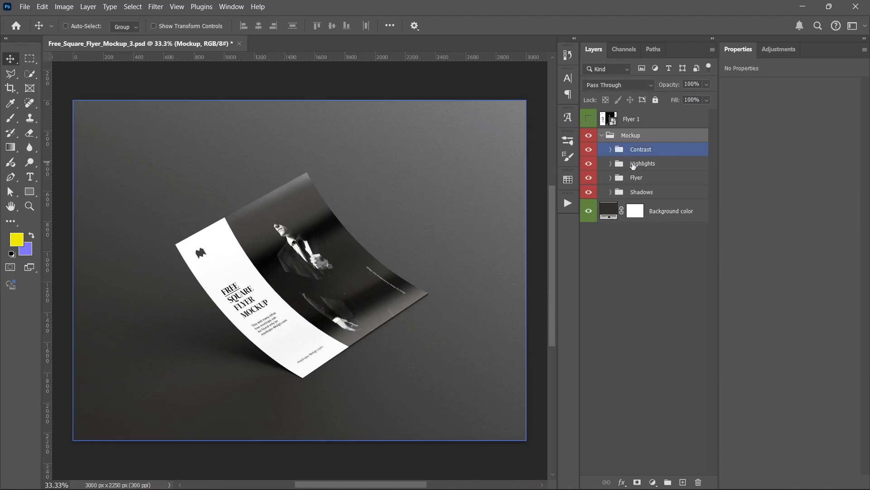
click(615, 180)
click(612, 179)
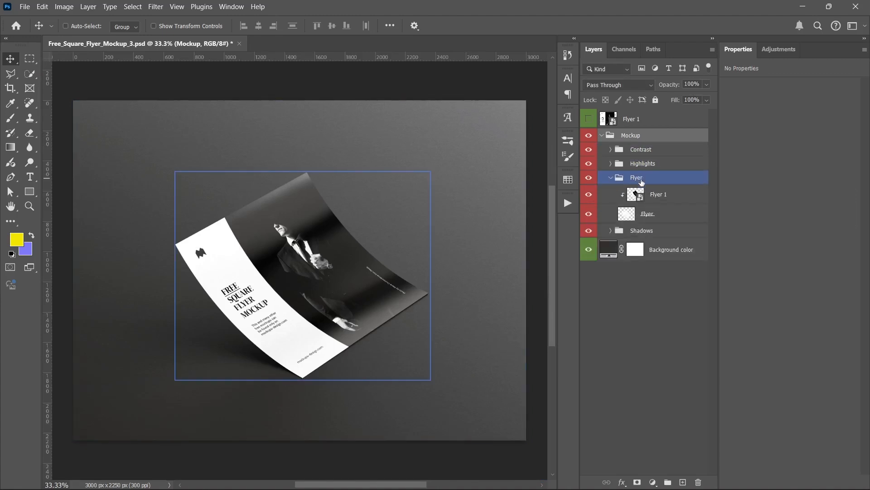
Step: Open the contents of the Flyer 1 smart object inside the Flyer group and hide its placeholder artwork, Layer 3
click(635, 194)
double_click(635, 194)
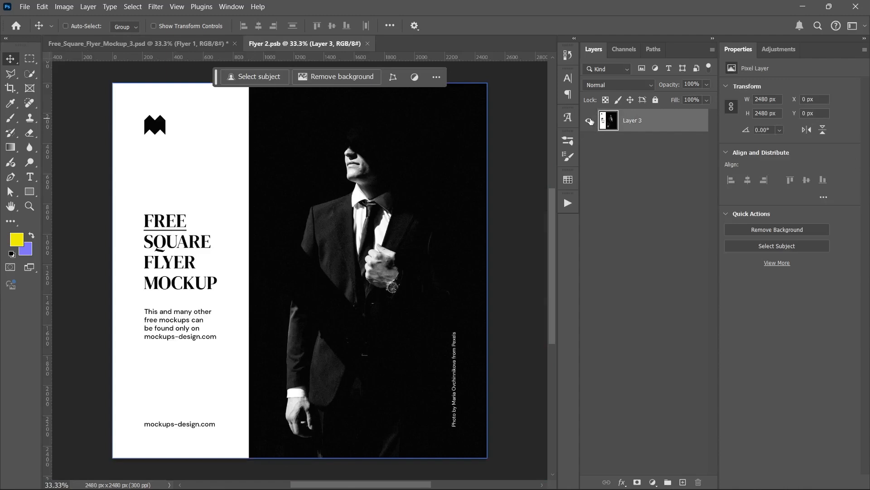
click(590, 121)
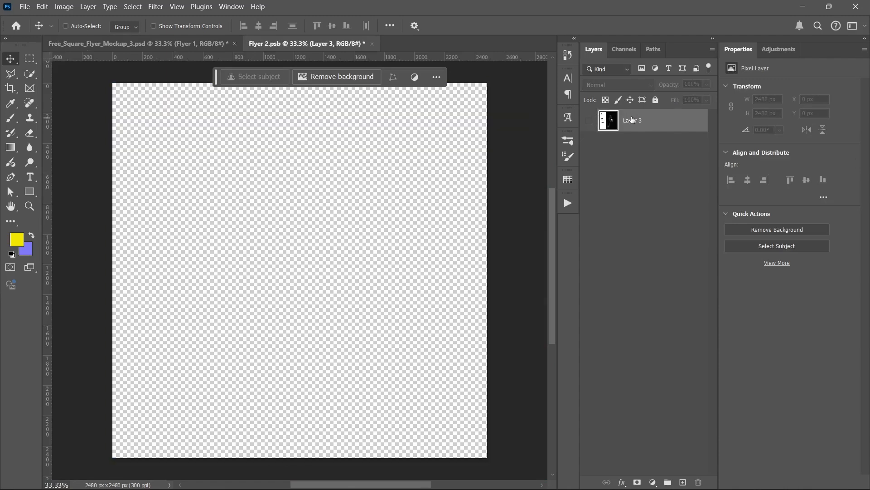
Step: Switch to File Explorer and open the Photoshop Exports folder inside Documents > 1. Photoshop Files
click(347, 479)
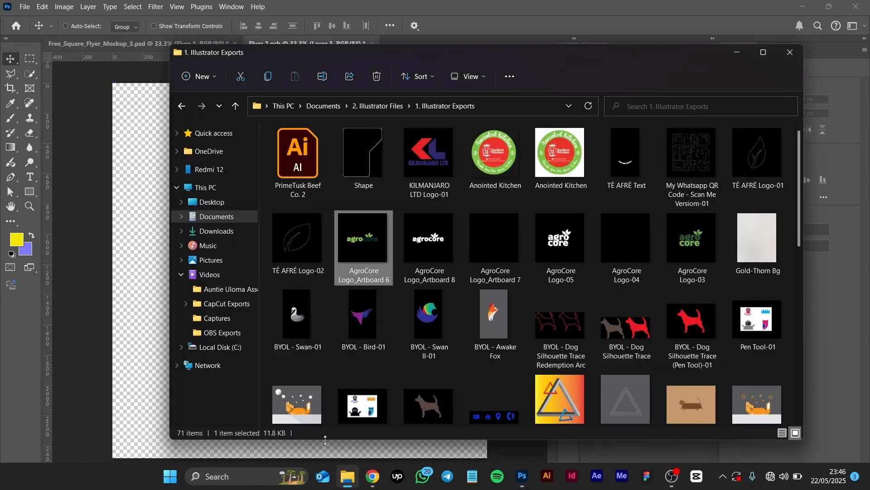
click(185, 106)
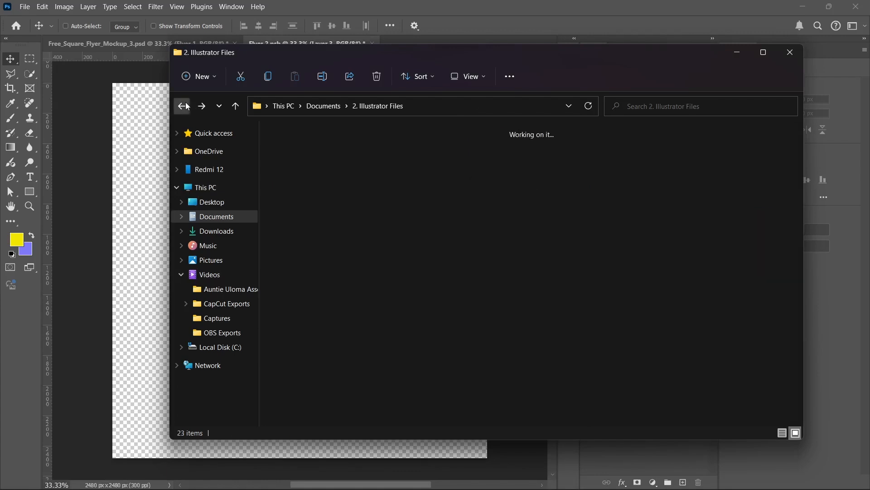
click(185, 106)
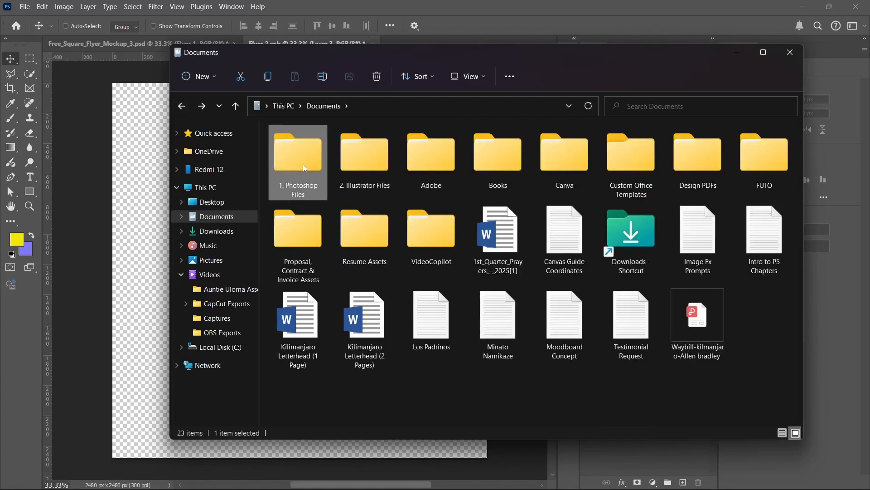
double_click(301, 162)
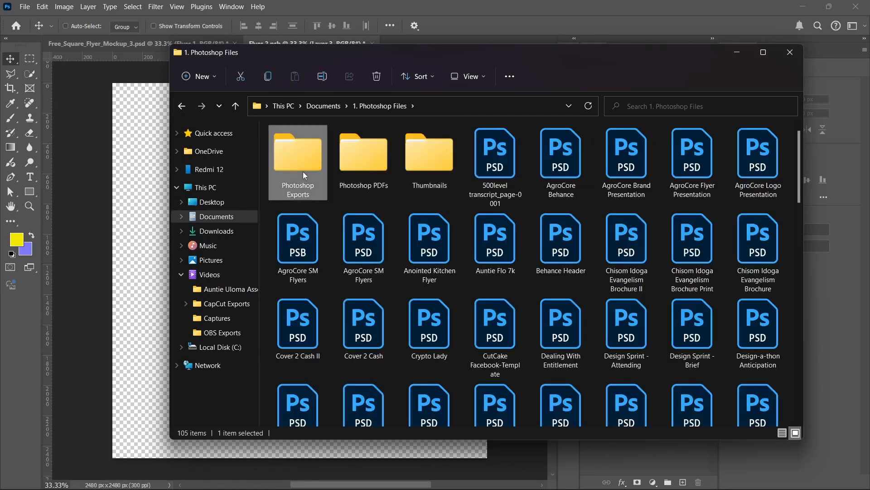
double_click(303, 172)
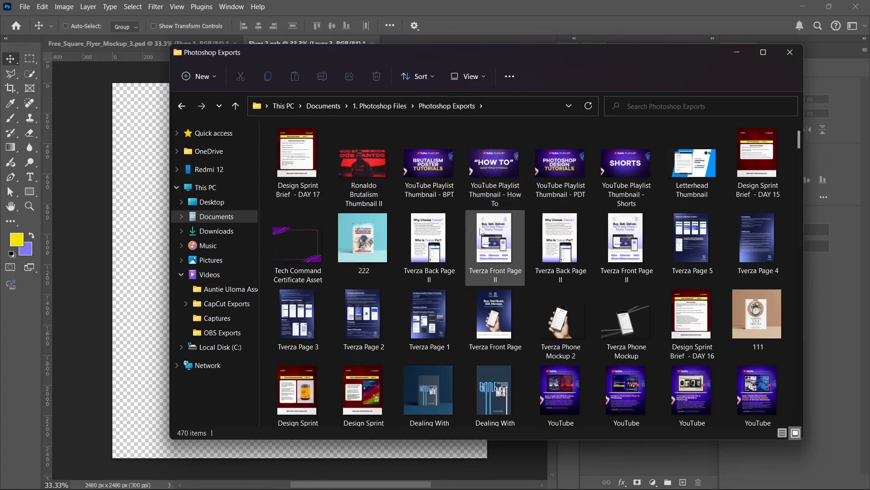
Step: Find the Tech Ignite II flyer image and place it in the Flyer 2.psb document so it fills the canvas
scroll(463, 247, down, 3)
scroll(464, 247, down, 3)
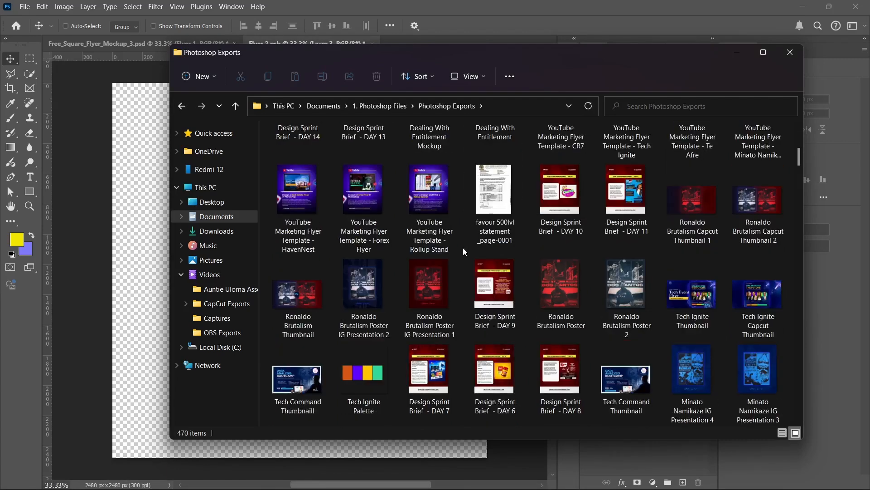
scroll(462, 246, down, 3)
scroll(469, 235, down, 3)
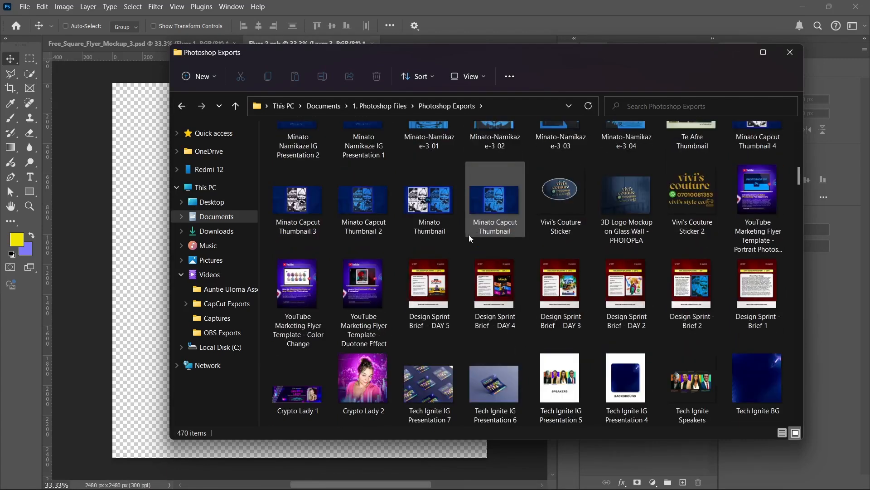
scroll(531, 237, down, 3)
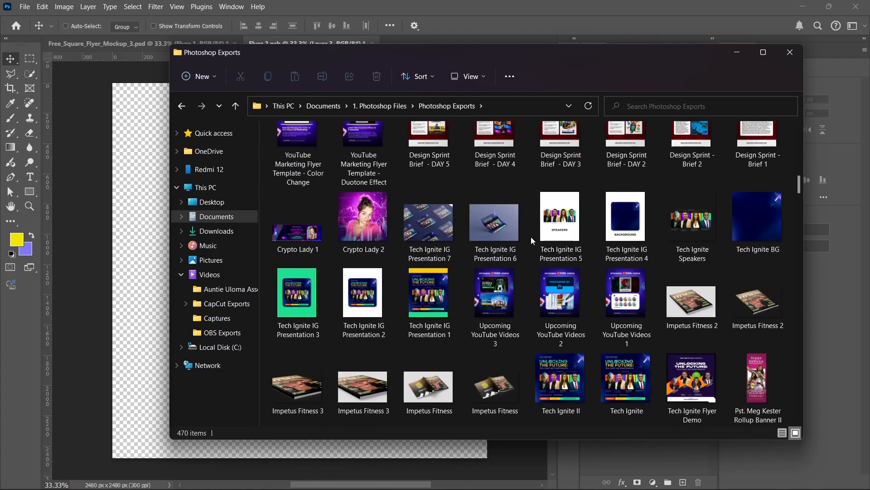
click(562, 383)
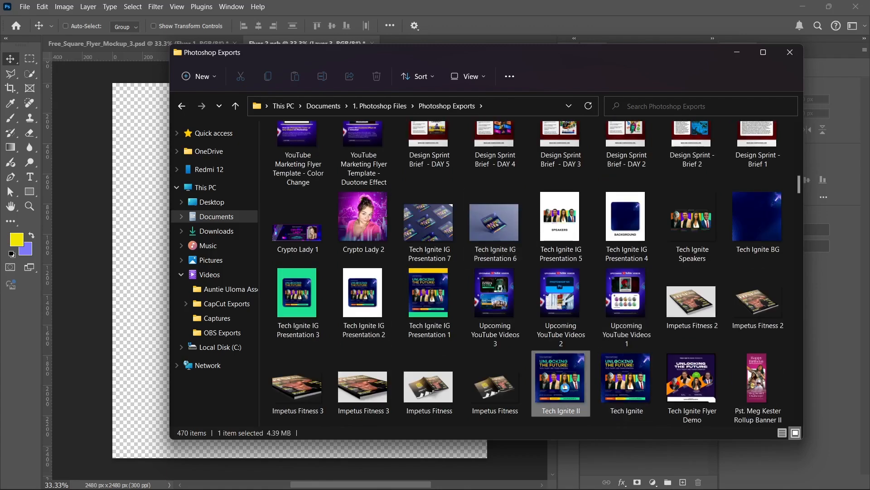
drag(563, 383, 128, 295)
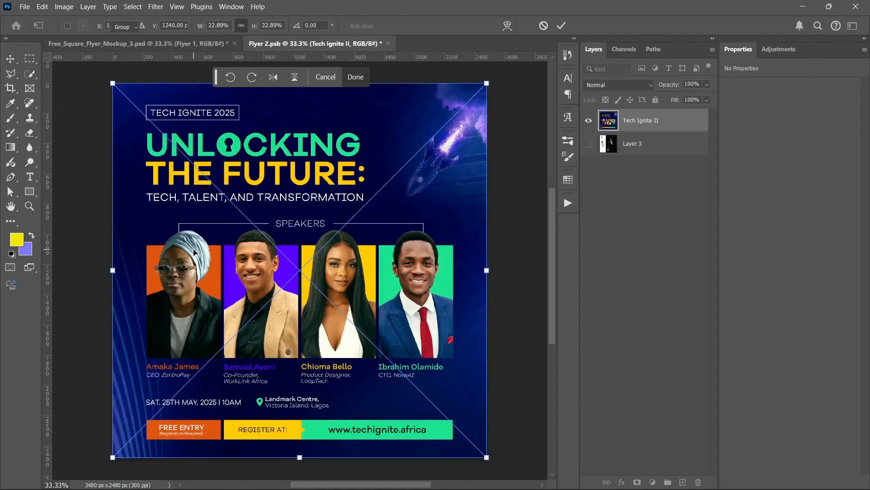
key(Return)
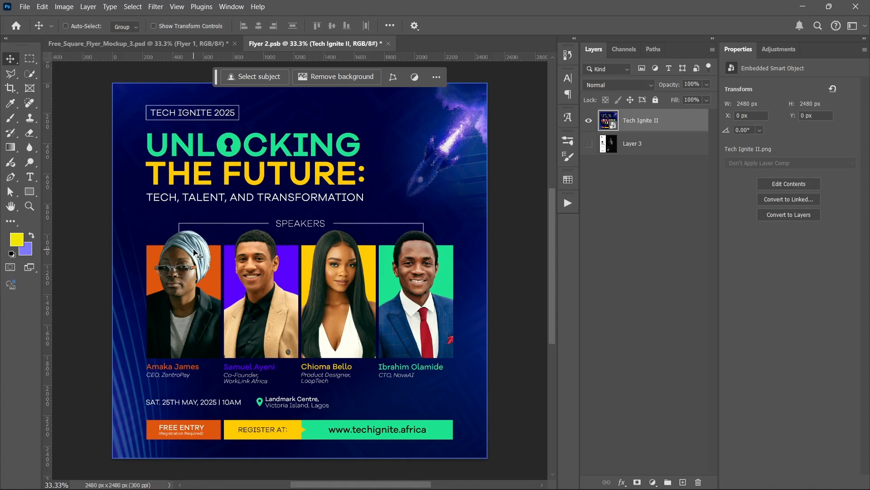
Step: Save and close the edited Flyer 2.psb to update the flyer mockup, leaving no layer selected
click(623, 235)
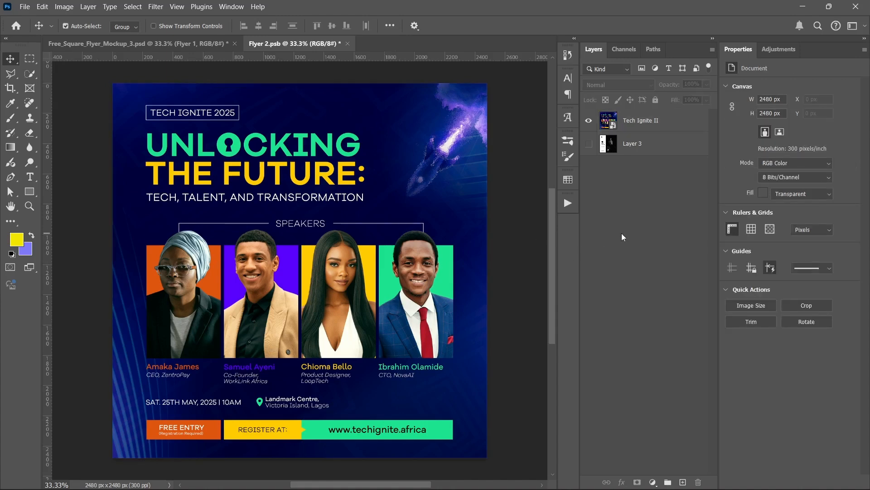
key(ctrl+s)
key(ctrl+w)
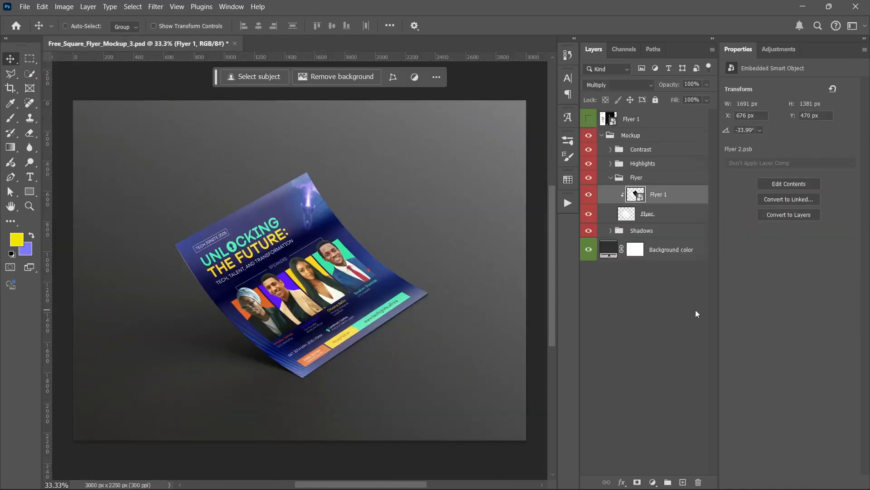
click(610, 383)
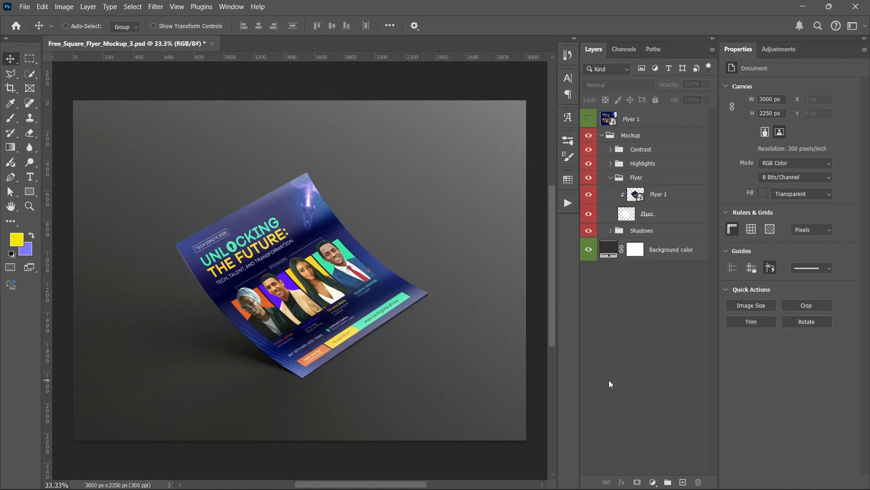
Step: Change the Background color fill layer to a muted blue-purple sampled from the flyer artwork
click(603, 251)
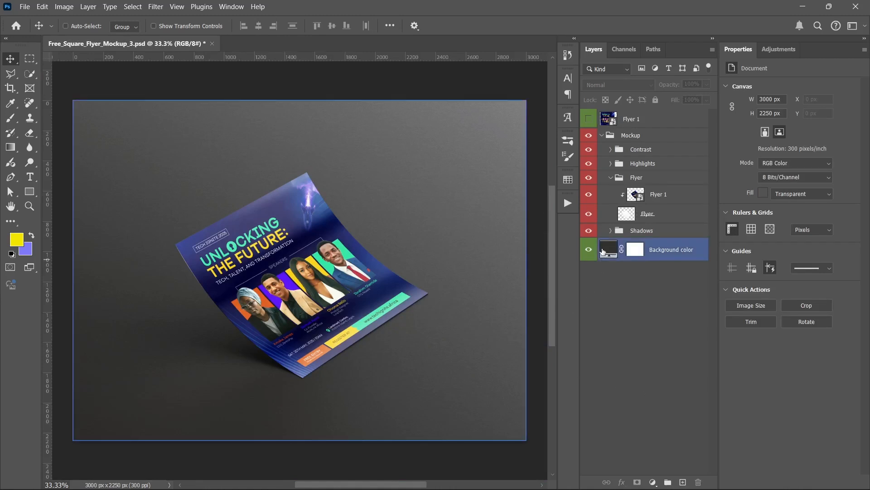
double_click(603, 250)
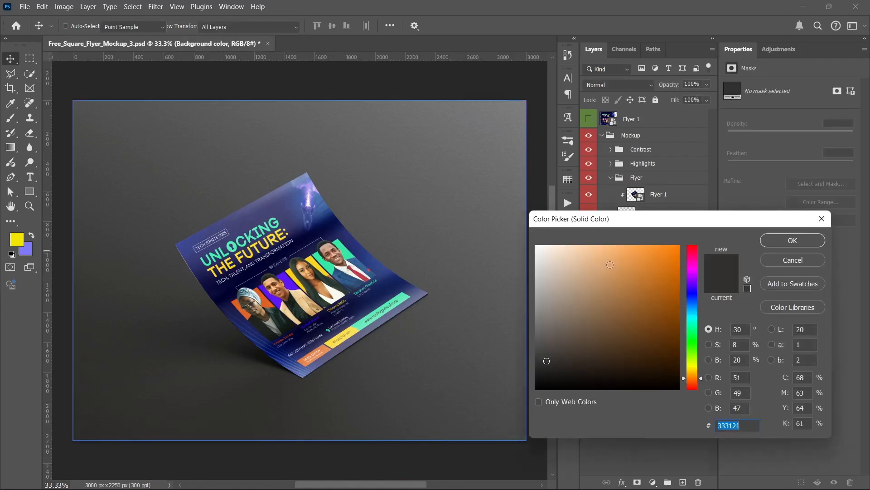
click(267, 195)
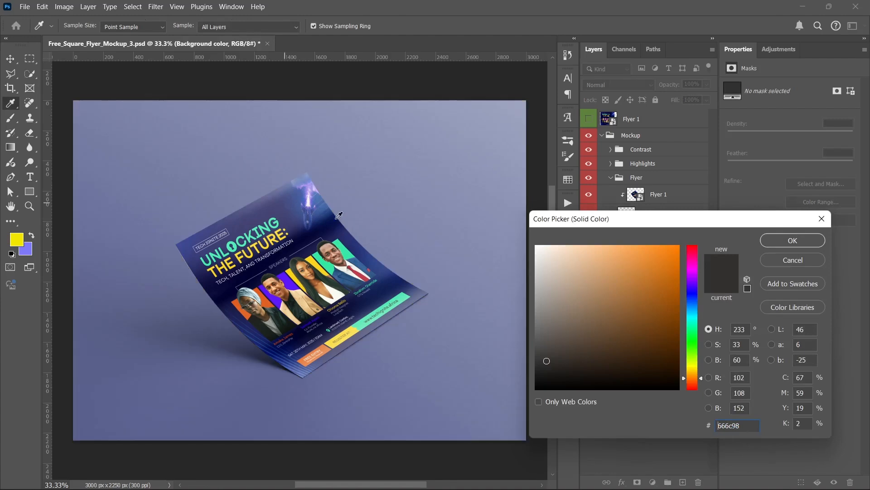
click(339, 216)
click(782, 240)
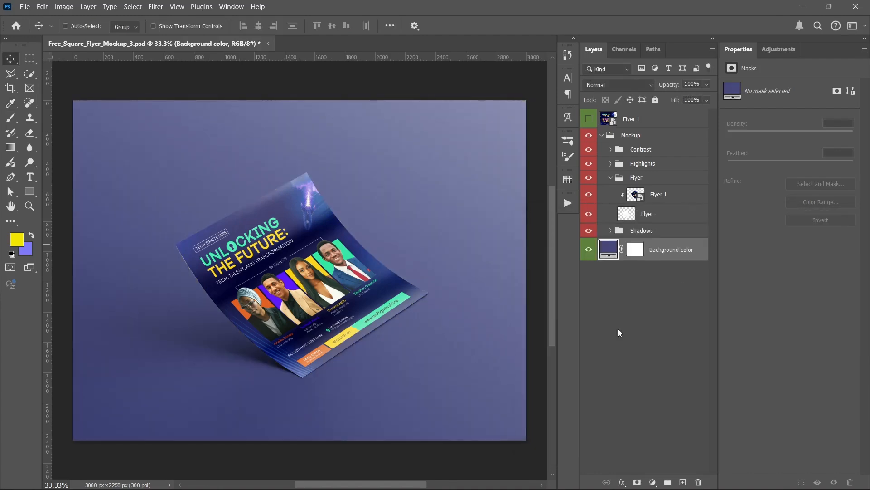